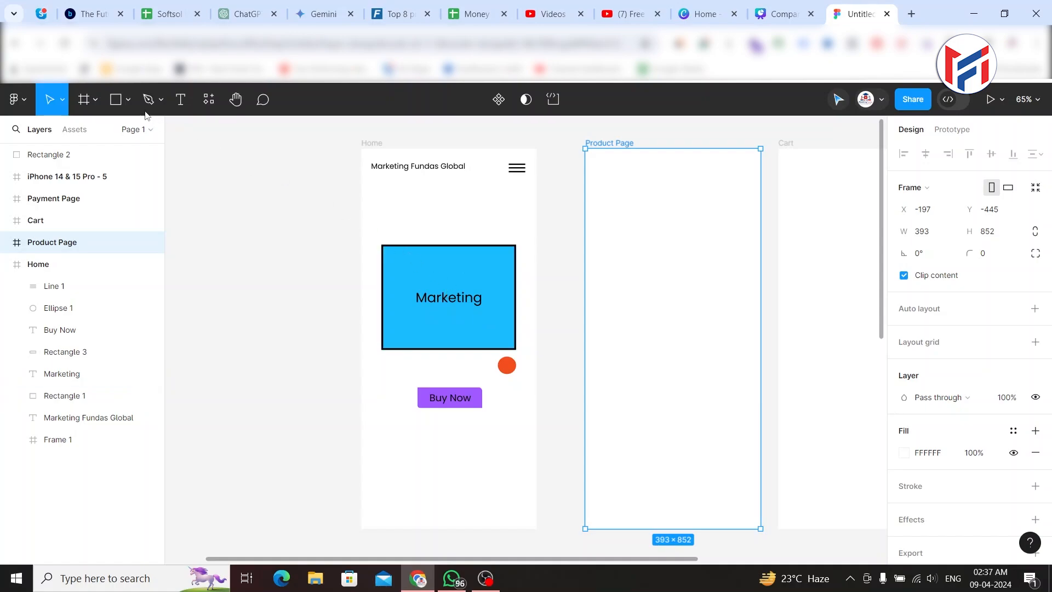
Draw a rectangle about 326 × 205 across the middle of the Product Page frame
{"action": "left_click", "coordinate": [118, 101]}
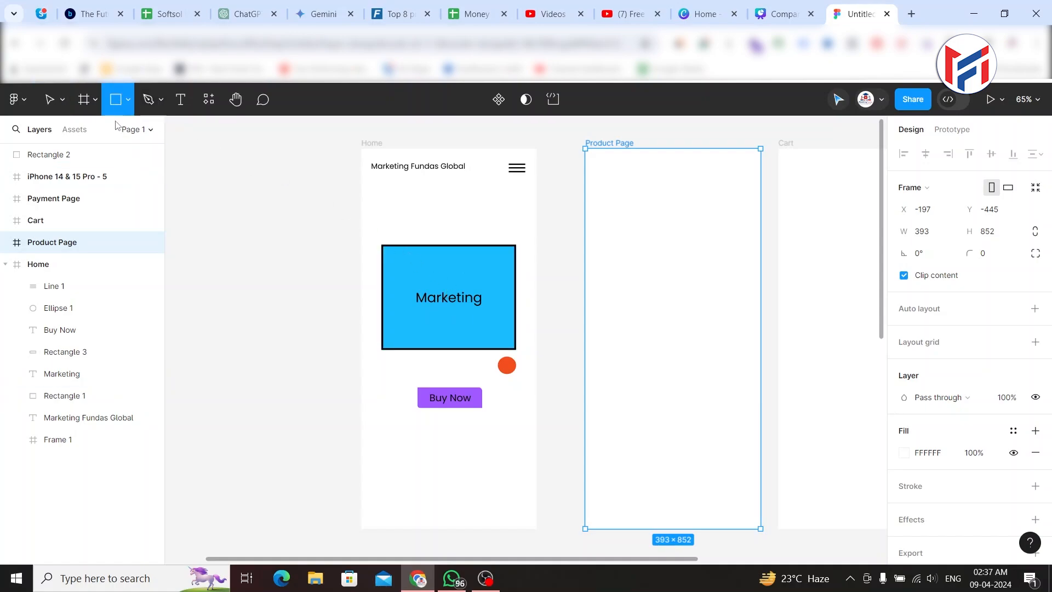
{"action": "left_click", "coordinate": [131, 99]}
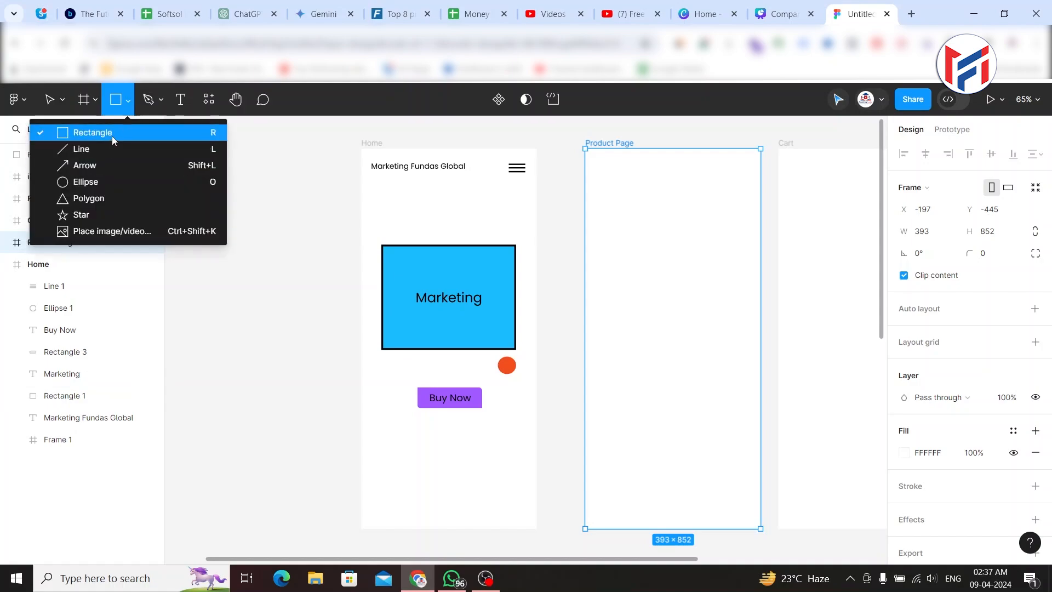
{"action": "left_click", "coordinate": [111, 137]}
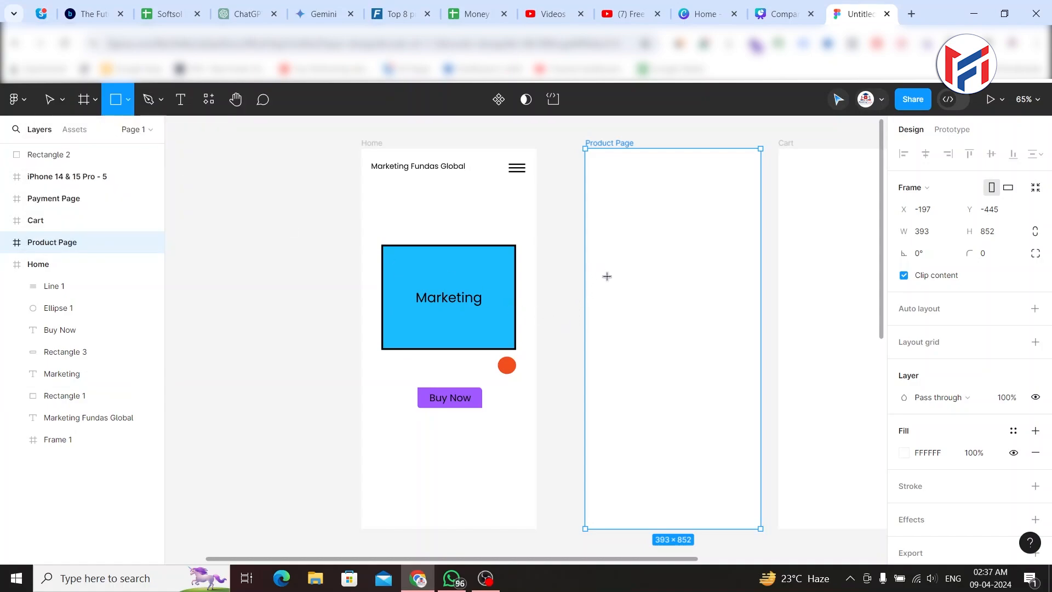
{"action": "mouse_move", "coordinate": [598, 263]}
{"action": "left_mouse_down"}
{"action": "mouse_move", "coordinate": [674, 324]}
{"action": "mouse_move", "coordinate": [731, 340]}
{"action": "mouse_move", "coordinate": [743, 356]}
{"action": "left_mouse_up"}
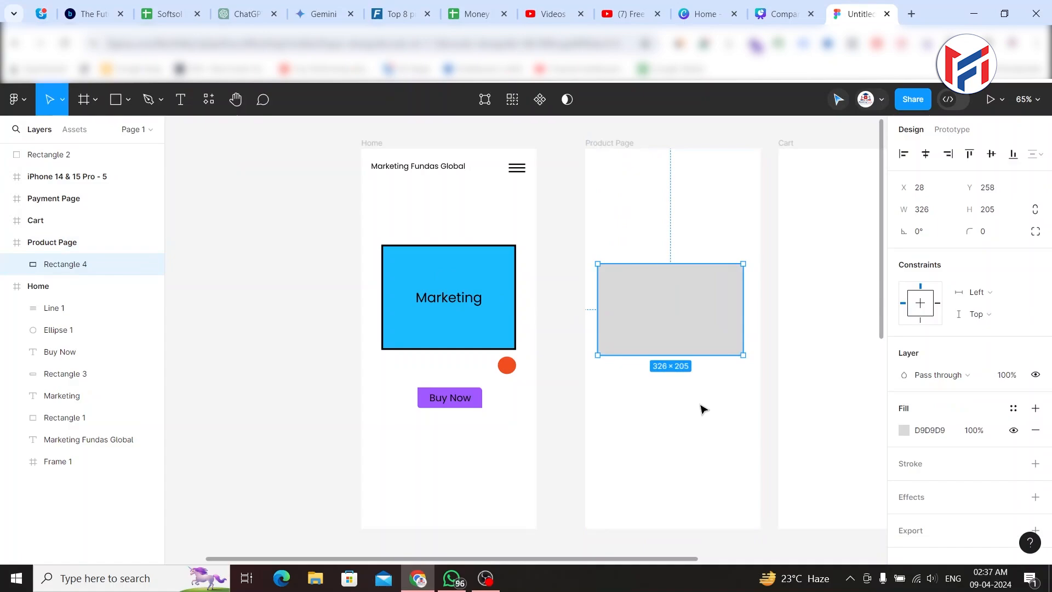
{"action": "left_click", "coordinate": [686, 429]}
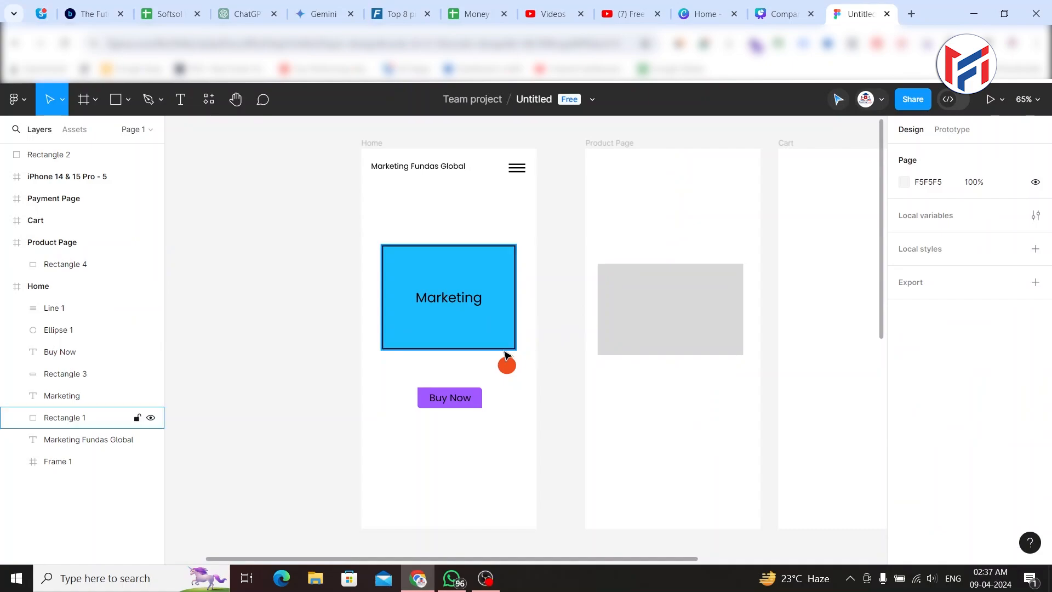
{"action": "scroll", "coordinate": [422, 360], "scroll_direction": "up", "scroll_amount": 1}
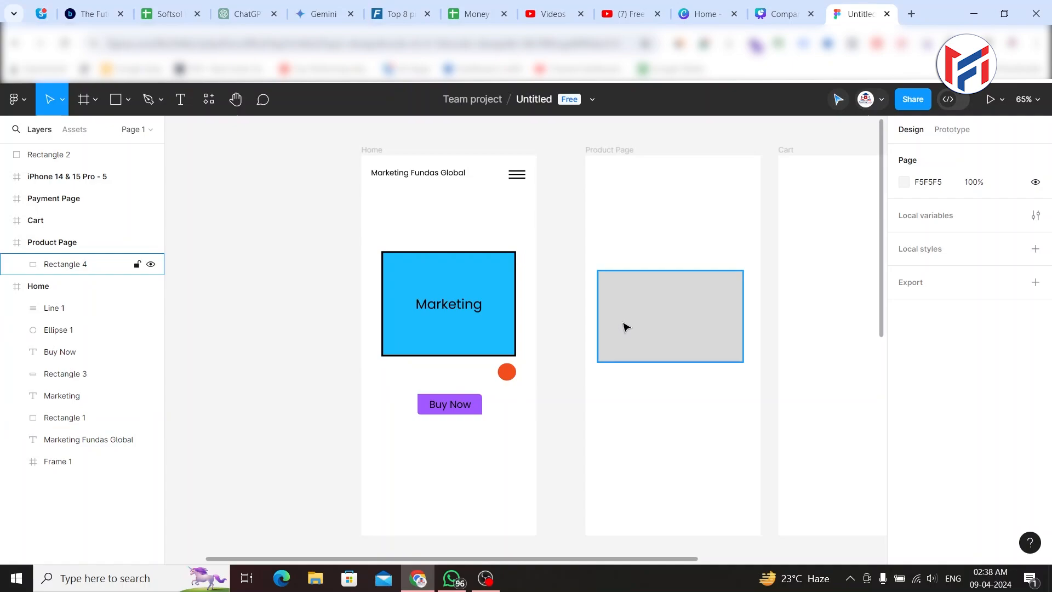
{"action": "left_click", "coordinate": [129, 104]}
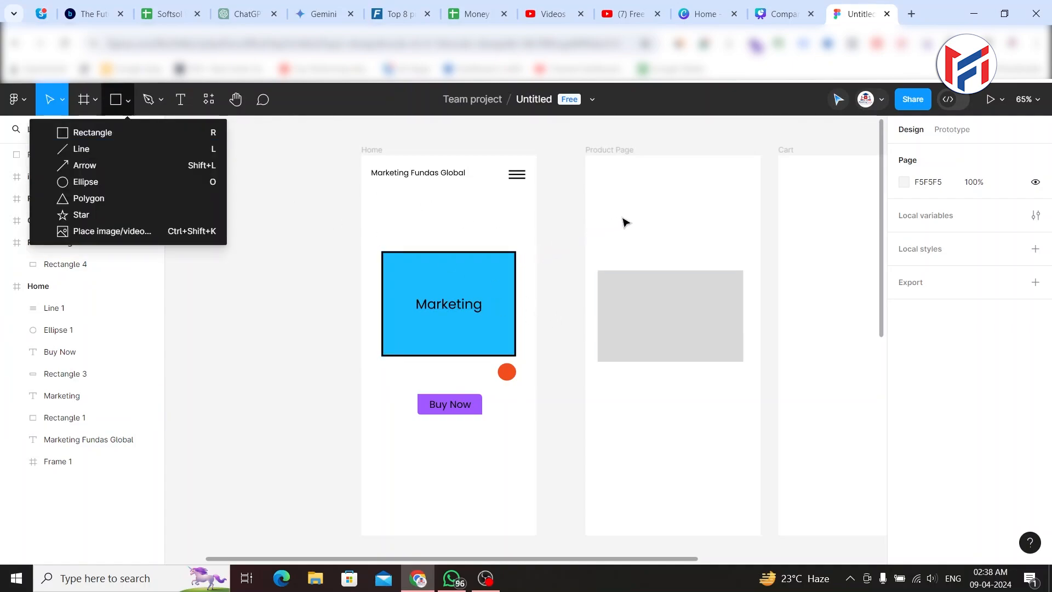
{"action": "left_click_drag", "start_coordinate": [622, 217], "coordinate": [754, 318]}
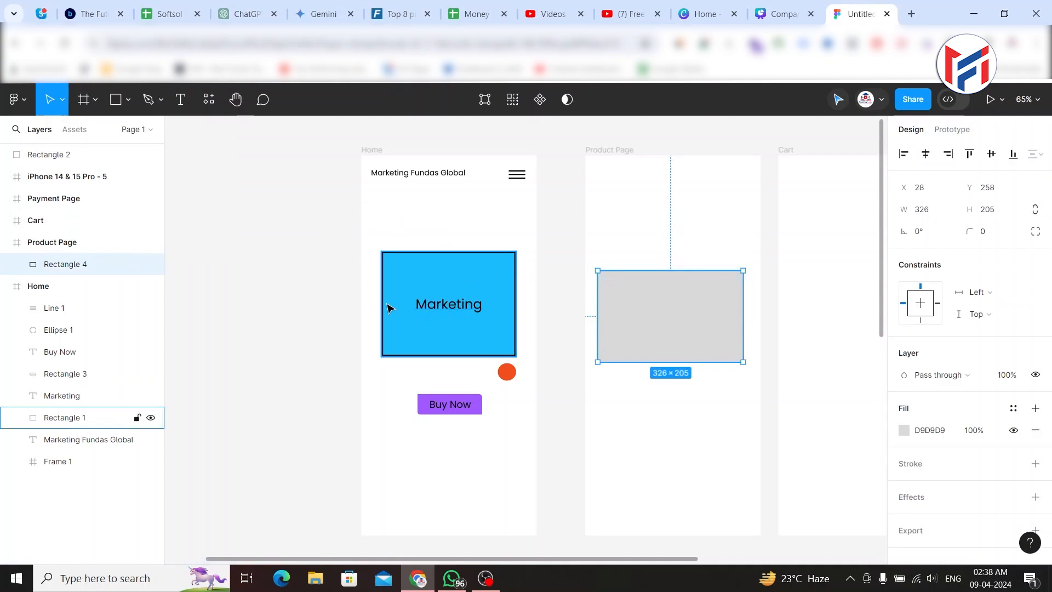
{"action": "scroll", "coordinate": [458, 332], "scroll_direction": "down", "scroll_amount": 1}
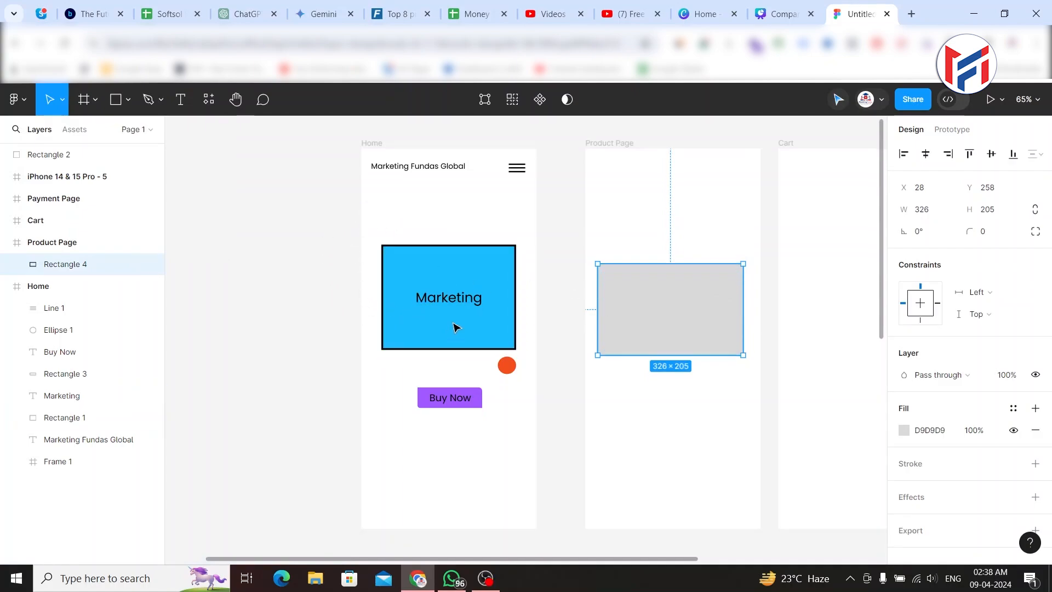
Set the properties of the blue Marketing rectangle in the Home frame as the default properties
{"action": "left_click", "coordinate": [411, 271]}
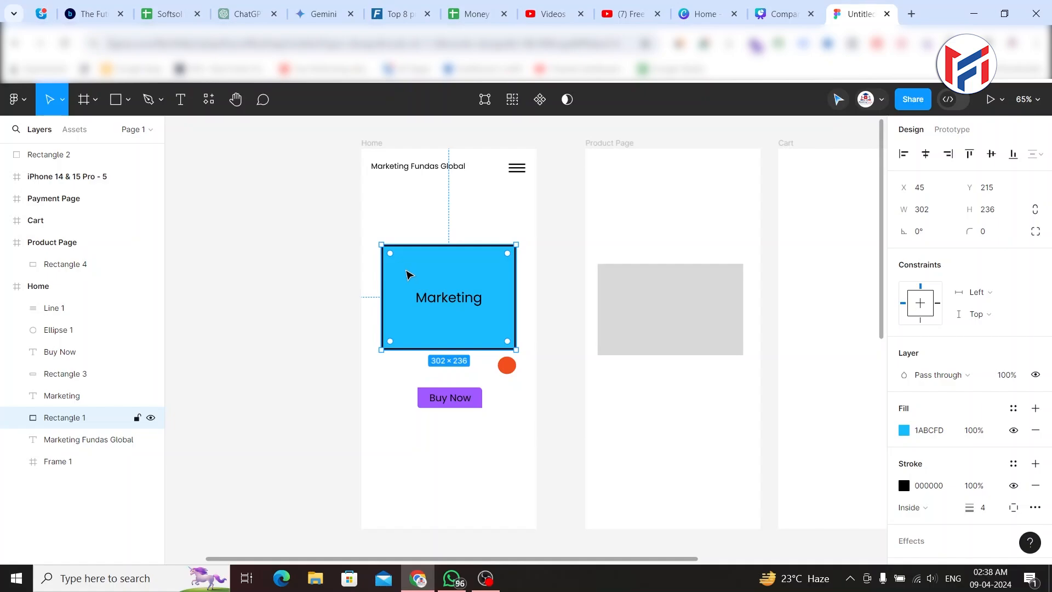
{"action": "left_click", "coordinate": [22, 106]}
{"action": "left_click", "coordinate": [22, 105]}
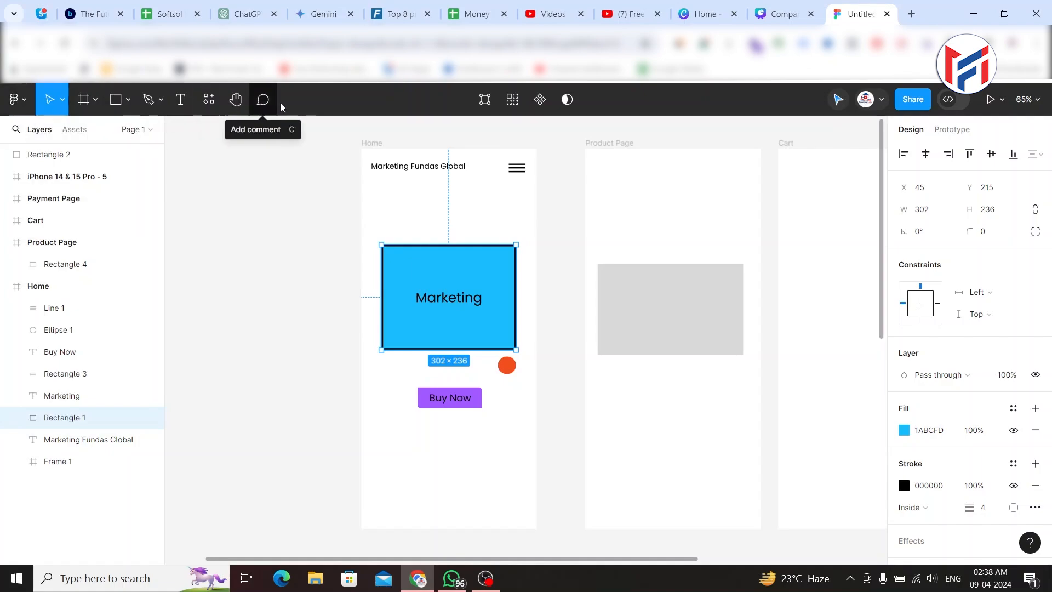
{"action": "left_click", "coordinate": [22, 107]}
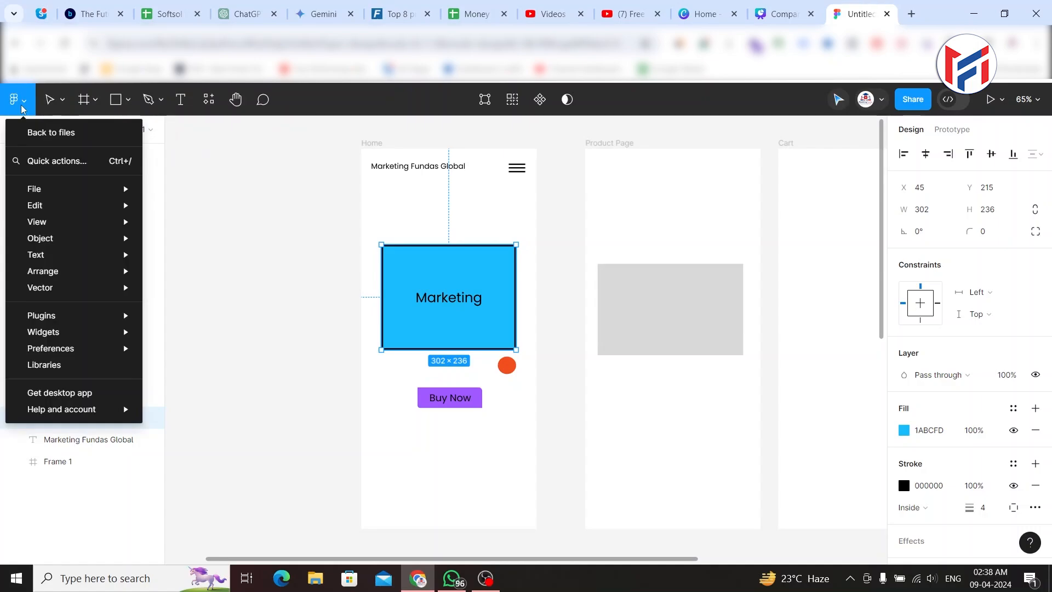
{"action": "mouse_move", "coordinate": [59, 206]}
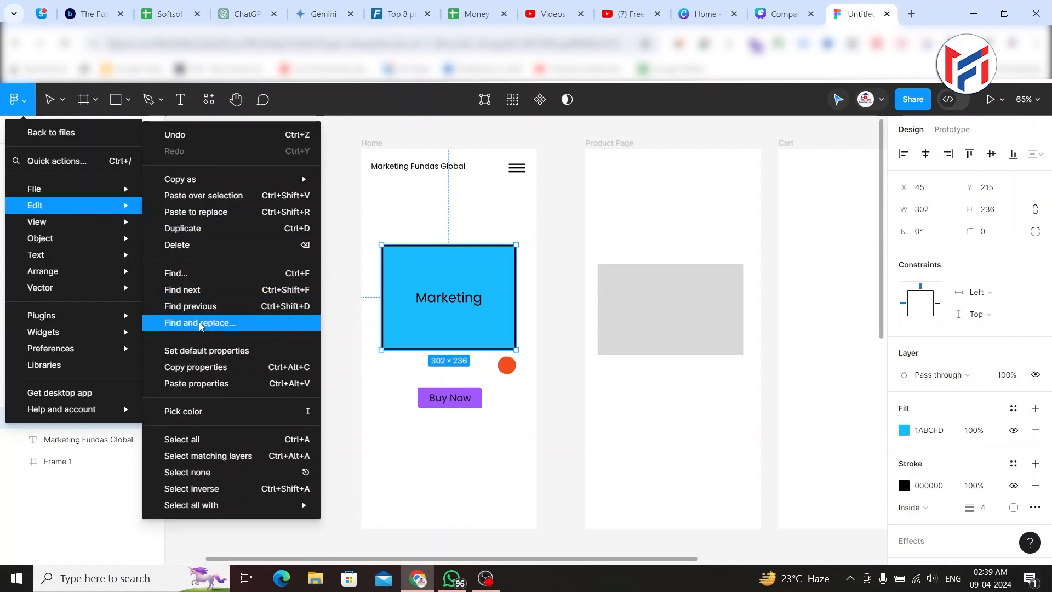
{"action": "left_click", "coordinate": [193, 351]}
{"action": "key", "text": "p"}
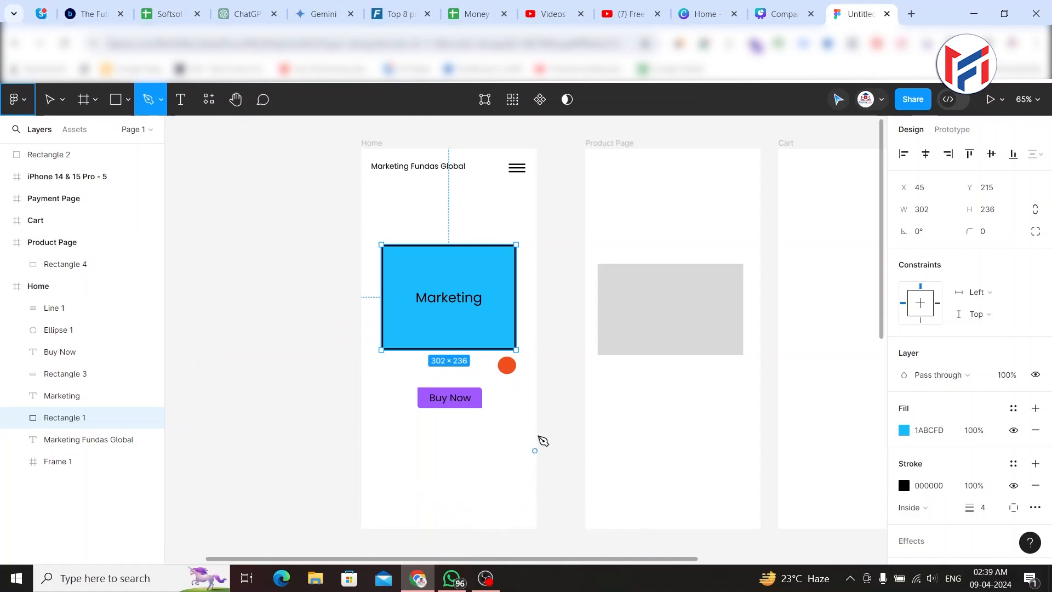
Draw a rectangle about 270 × 165 above the grey rectangle in the Product Page frame
{"action": "left_click", "coordinate": [115, 101]}
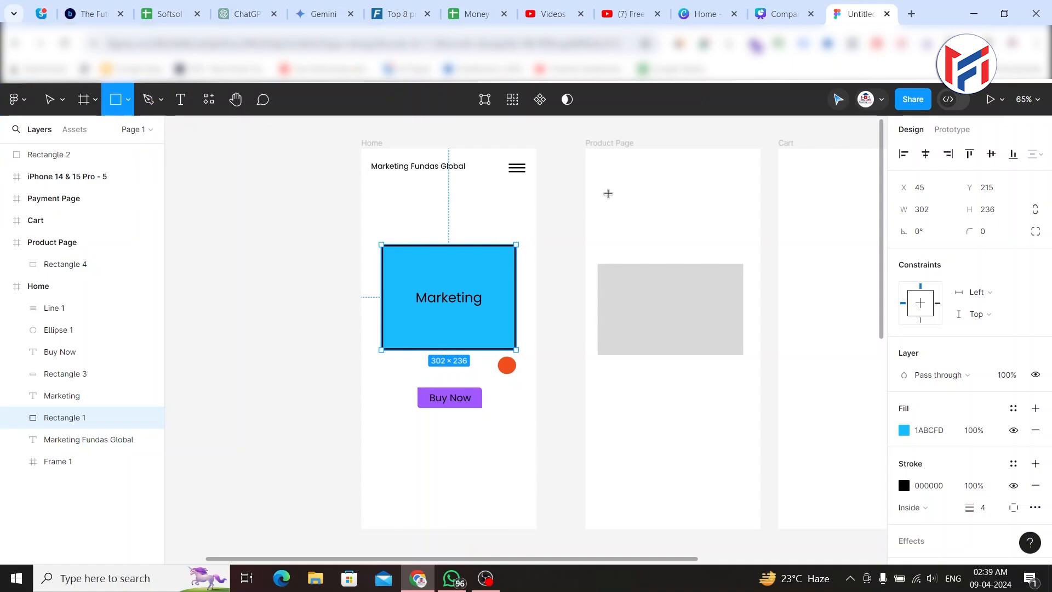
{"action": "left_click_drag", "start_coordinate": [610, 191], "coordinate": [729, 264]}
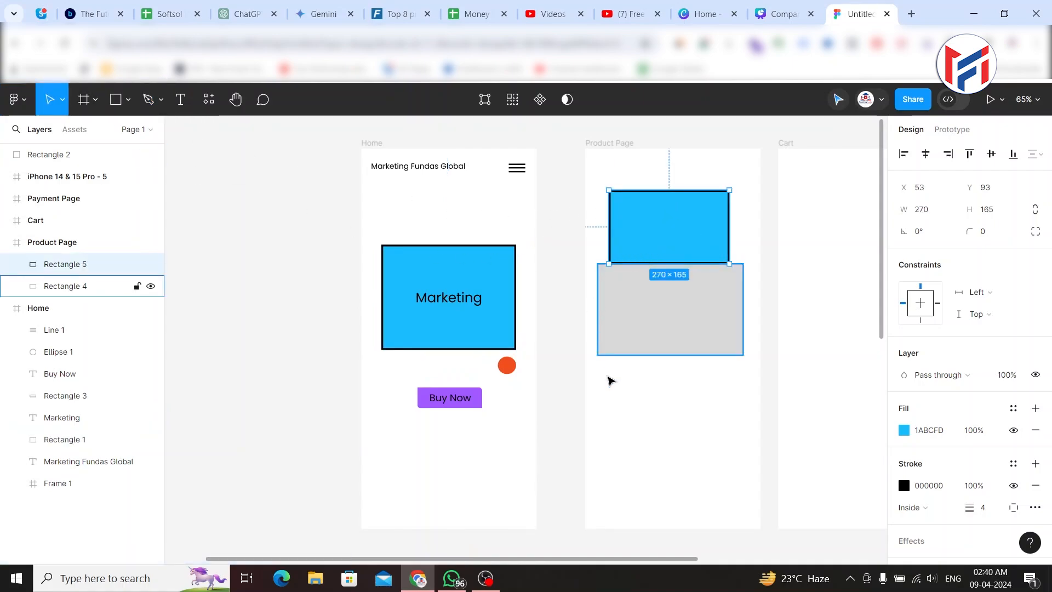
{"action": "left_click", "coordinate": [634, 414]}
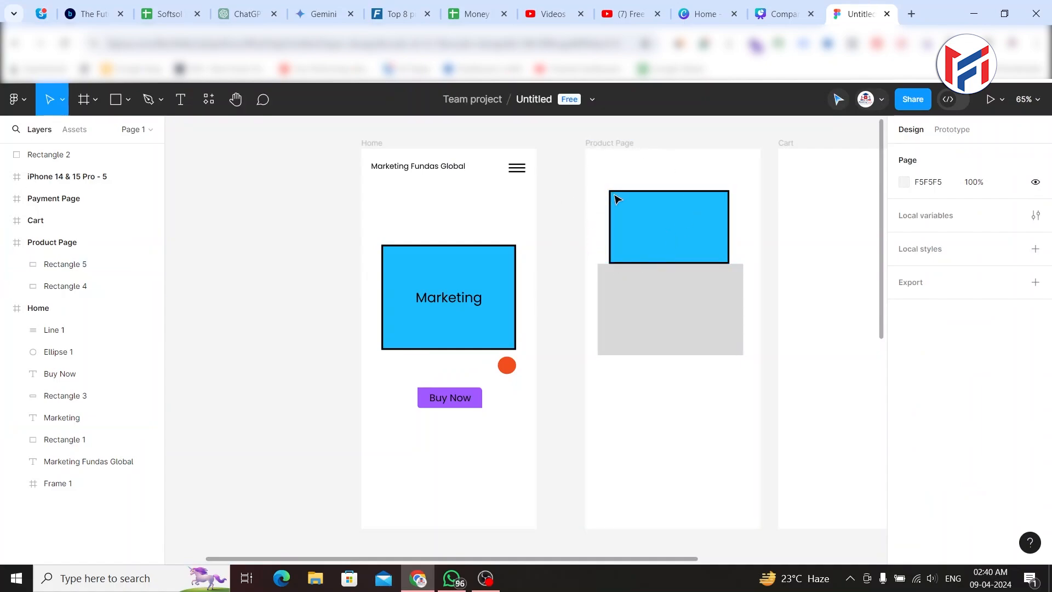
Move the new blue rectangle below the grey rectangle in the Product Page frame
{"action": "left_click_drag", "start_coordinate": [637, 256], "coordinate": [629, 398]}
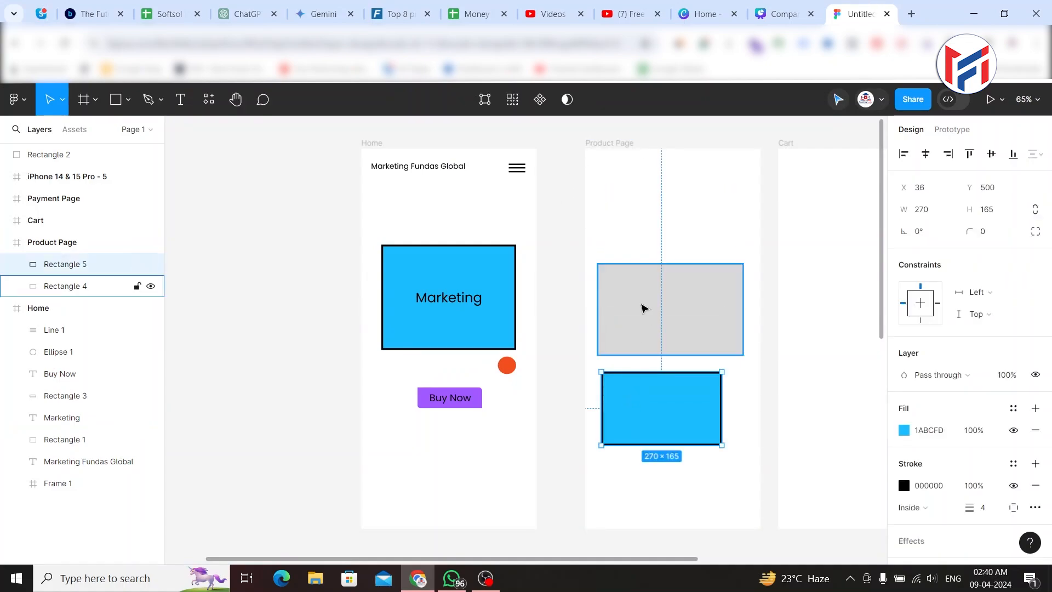
{"action": "left_click", "coordinate": [127, 99]}
{"action": "left_click", "coordinate": [661, 213]}
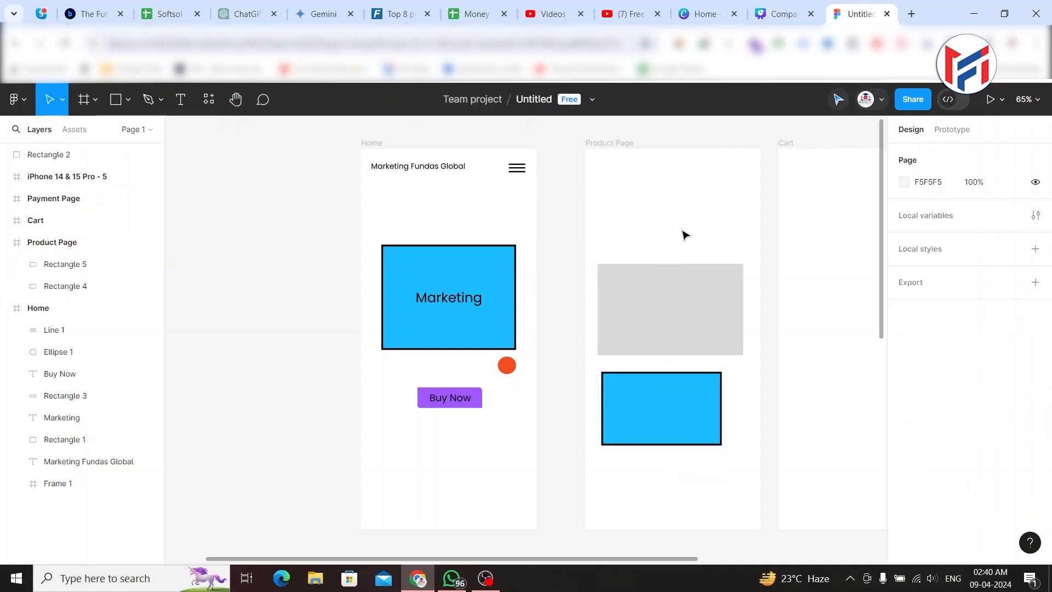
Add a black inside stroke of width 1 to the grey rectangle in the Product Page frame
{"action": "left_click", "coordinate": [688, 343]}
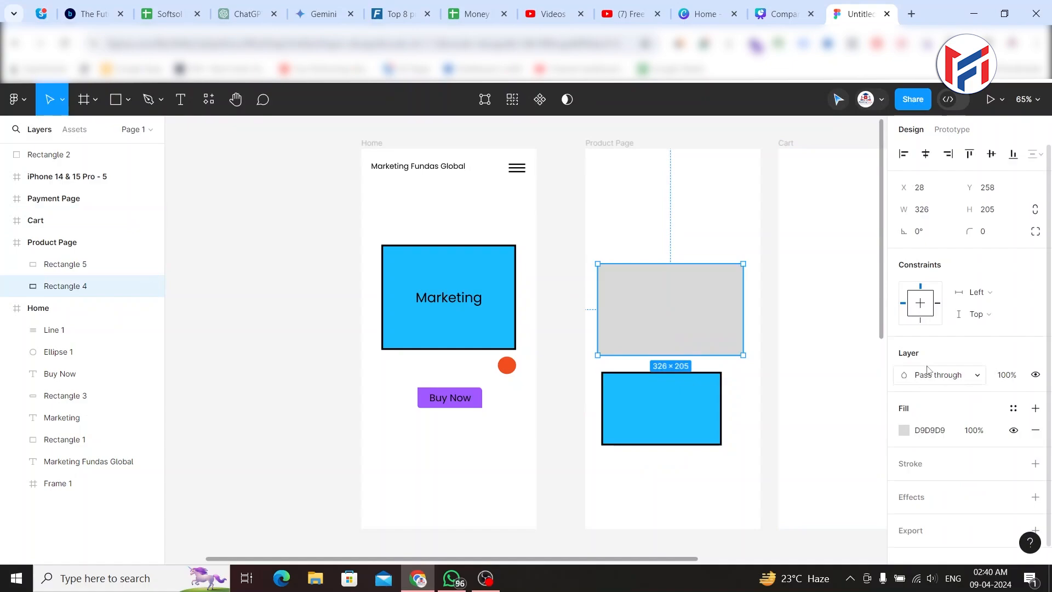
{"action": "scroll", "coordinate": [906, 387], "scroll_direction": "down", "scroll_amount": 1}
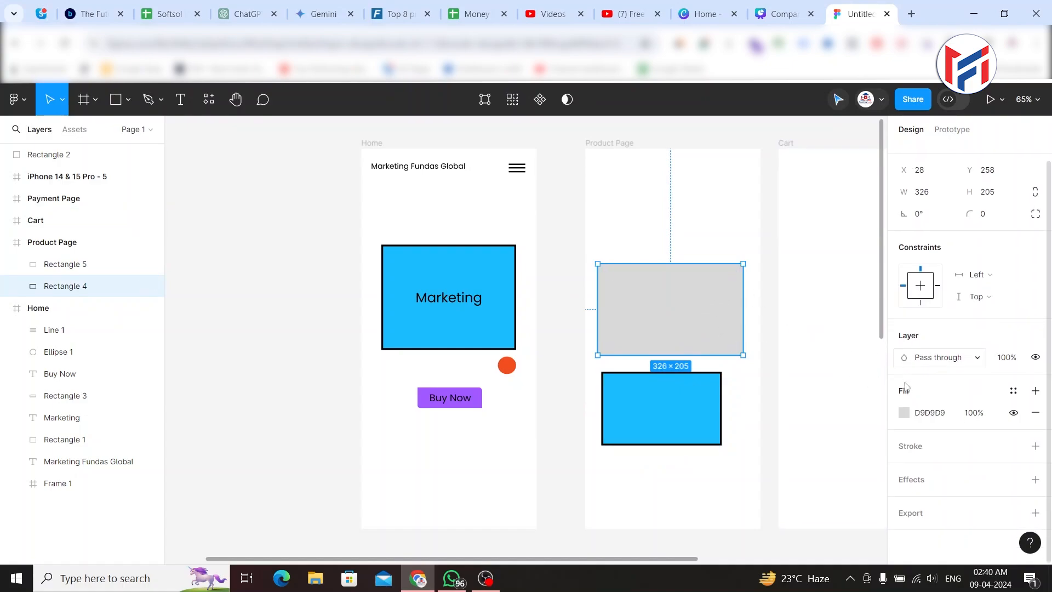
{"action": "left_click", "coordinate": [918, 445]}
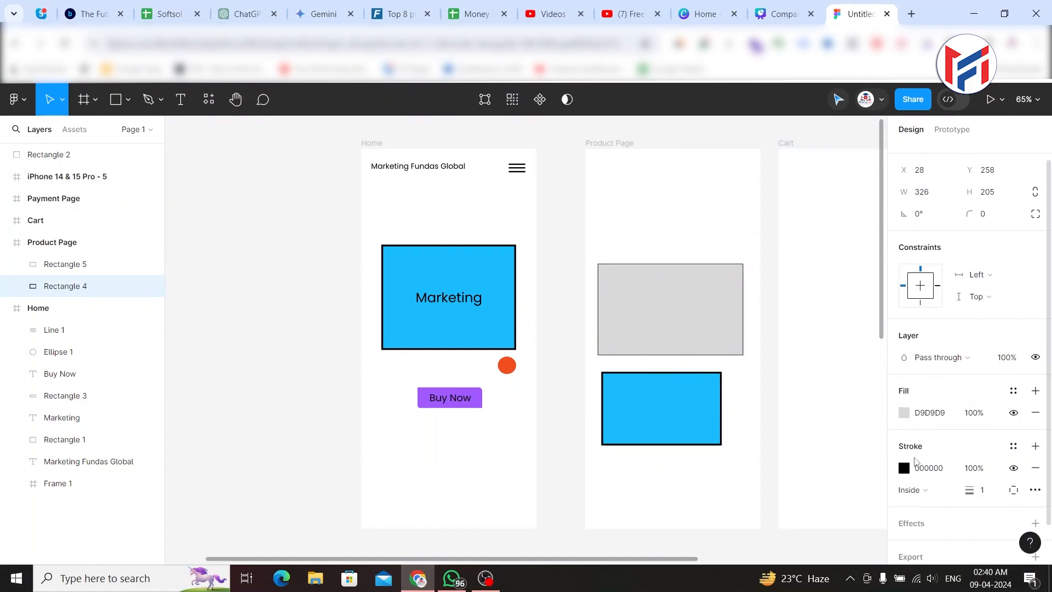
{"action": "scroll", "coordinate": [914, 461], "scroll_direction": "down", "scroll_amount": 2}
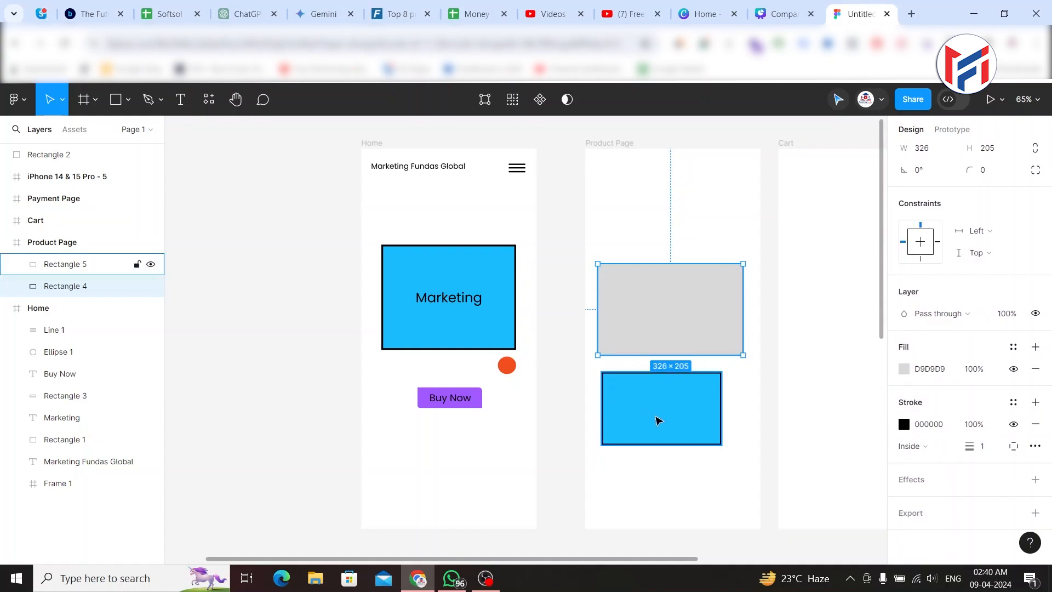
Move the blue rectangle onto the grey rectangle and centre it there
{"action": "left_click_drag", "start_coordinate": [657, 422], "coordinate": [656, 315]}
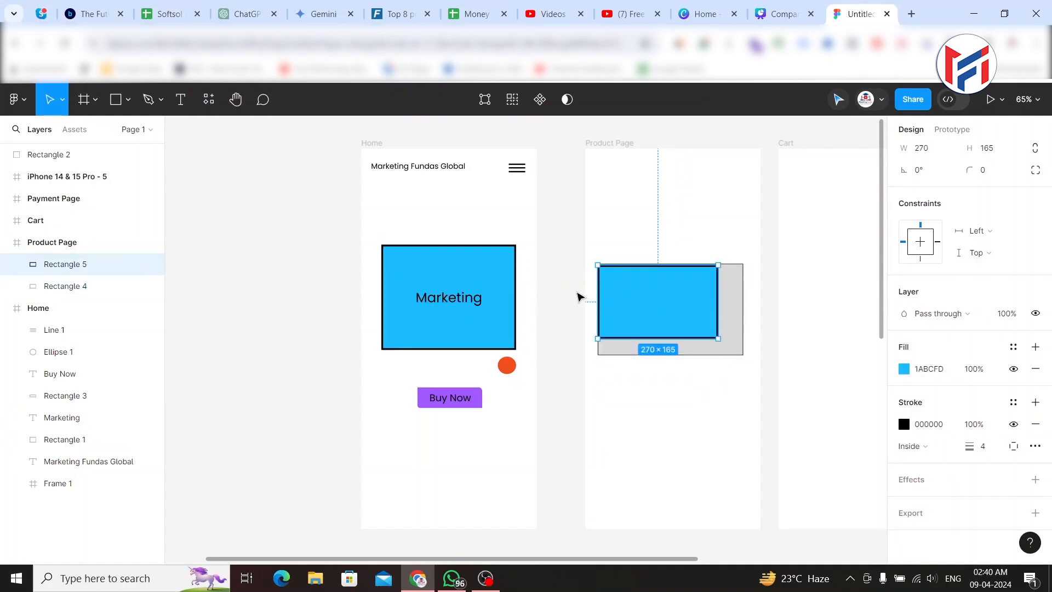
{"action": "left_click_drag", "start_coordinate": [639, 301], "coordinate": [631, 301]}
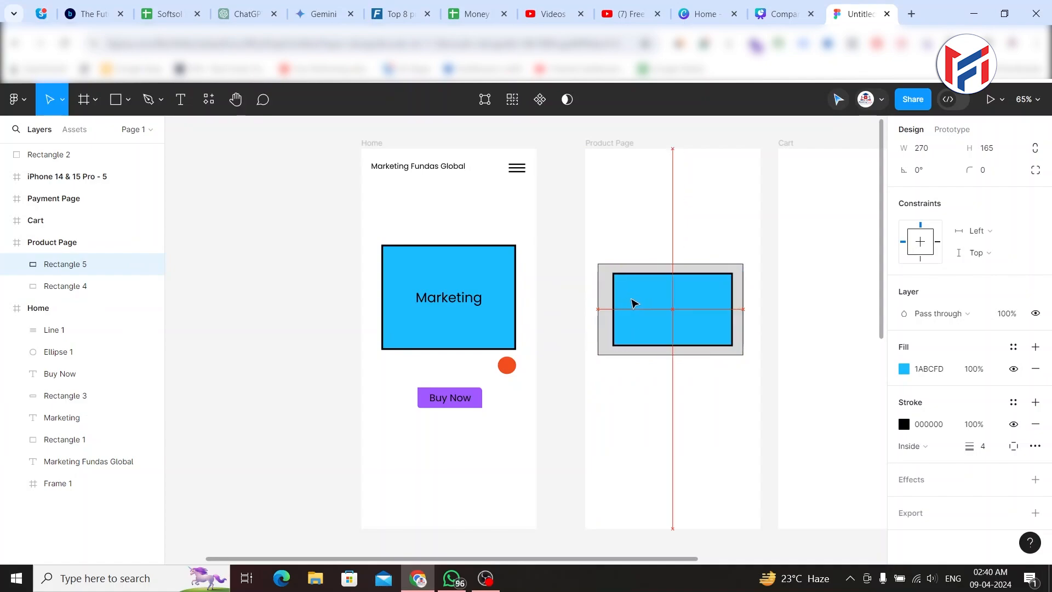
Draw another rectangle with the default style below the grey rectangle in the Product Page frame
{"action": "left_click", "coordinate": [115, 99]}
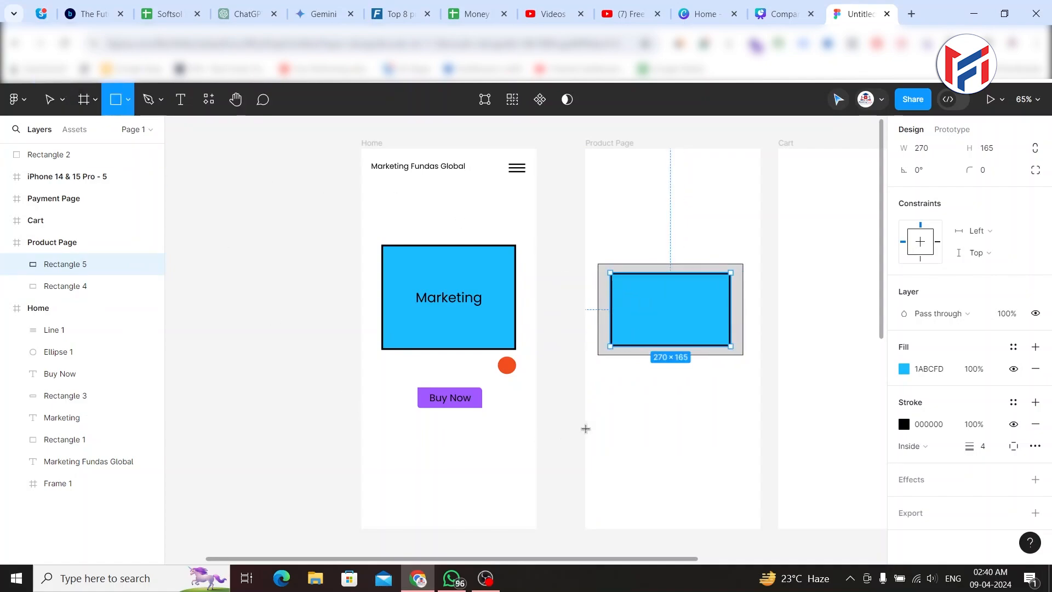
{"action": "mouse_move", "coordinate": [609, 384]}
{"action": "left_mouse_down"}
{"action": "mouse_move", "coordinate": [744, 468]}
{"action": "mouse_move", "coordinate": [747, 482]}
{"action": "left_mouse_up"}
{"action": "left_click_drag", "start_coordinate": [621, 175], "coordinate": [722, 245]}
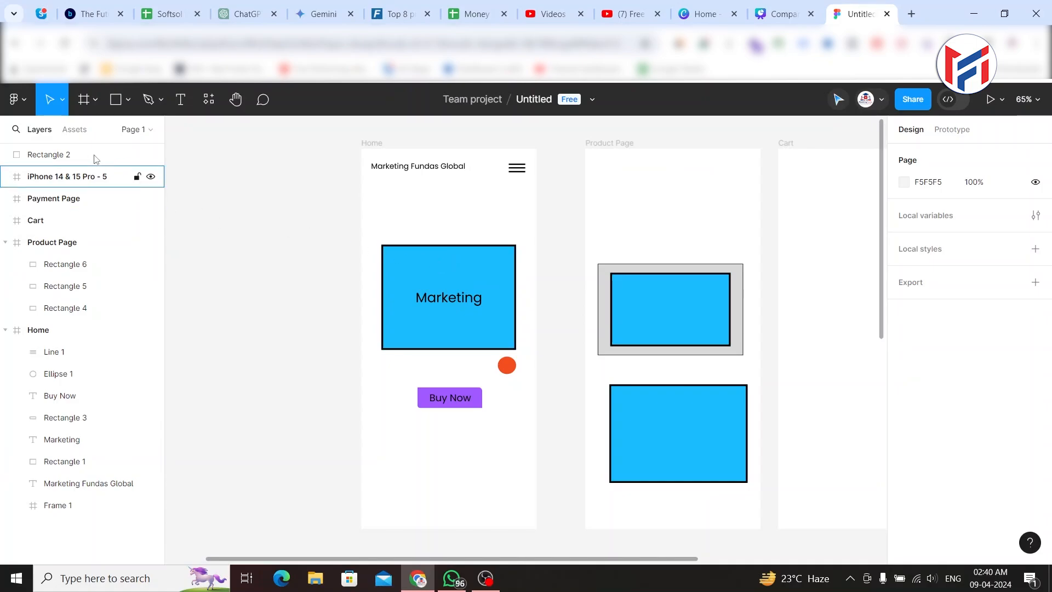
{"action": "left_click", "coordinate": [27, 109]}
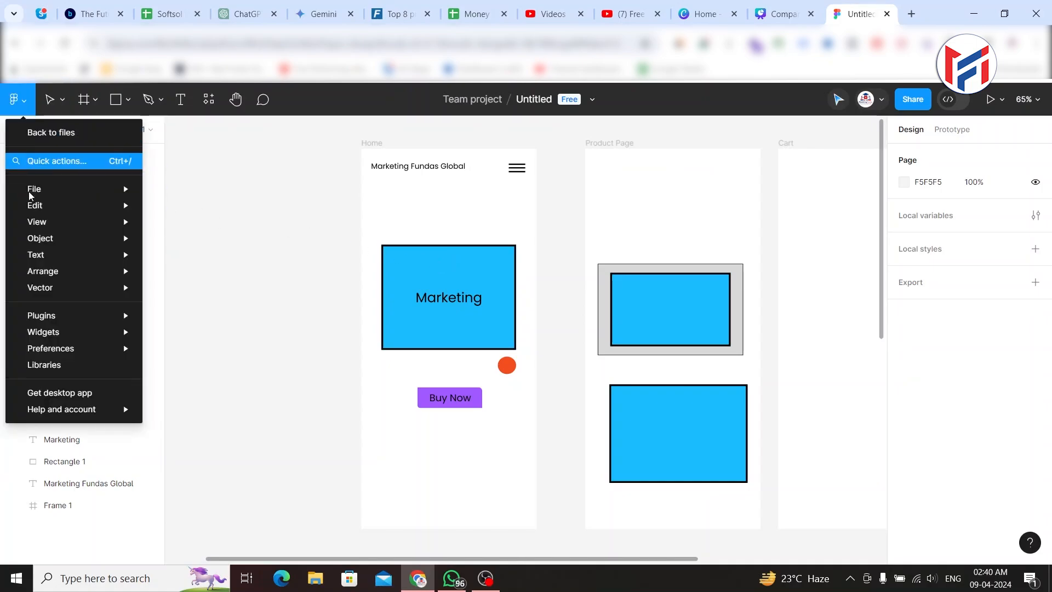
{"action": "mouse_move", "coordinate": [33, 220]}
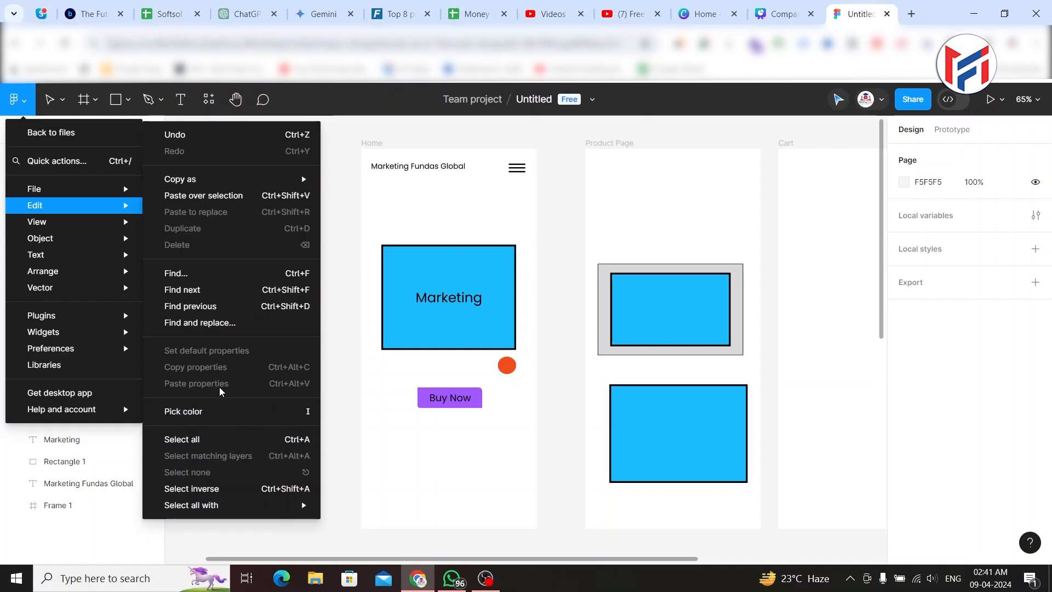
{"action": "left_click", "coordinate": [414, 465]}
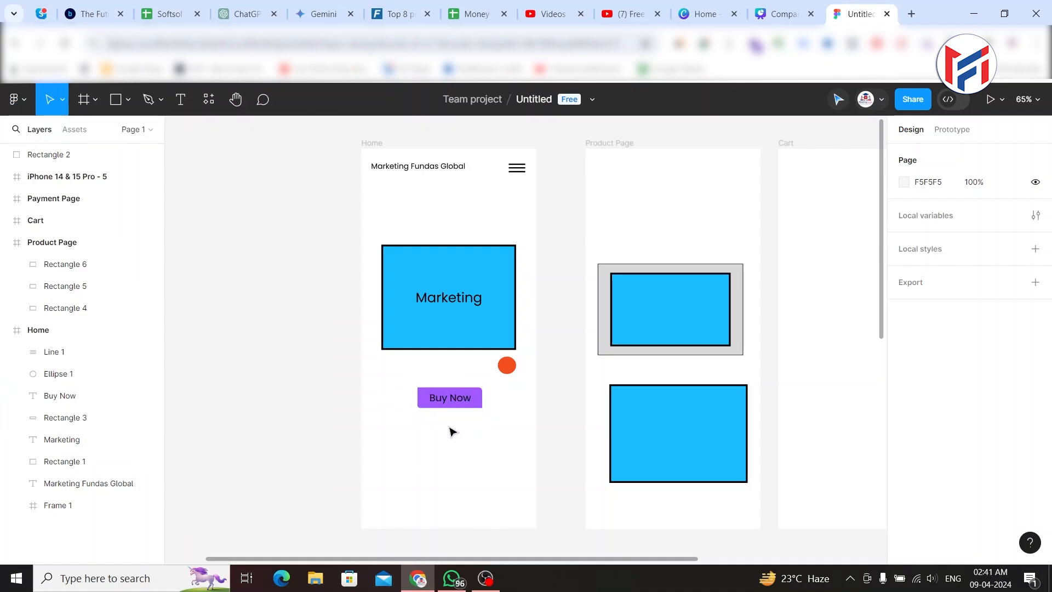
{"action": "scroll", "coordinate": [451, 432], "scroll_direction": "up", "scroll_amount": 5}
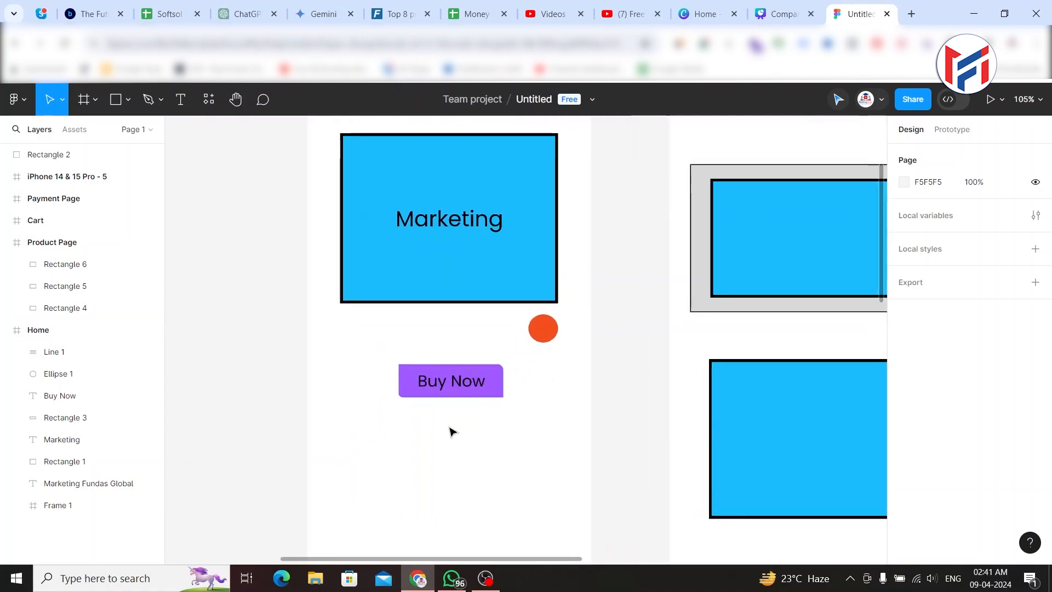
{"action": "scroll", "coordinate": [406, 422], "scroll_direction": "up", "scroll_amount": 1}
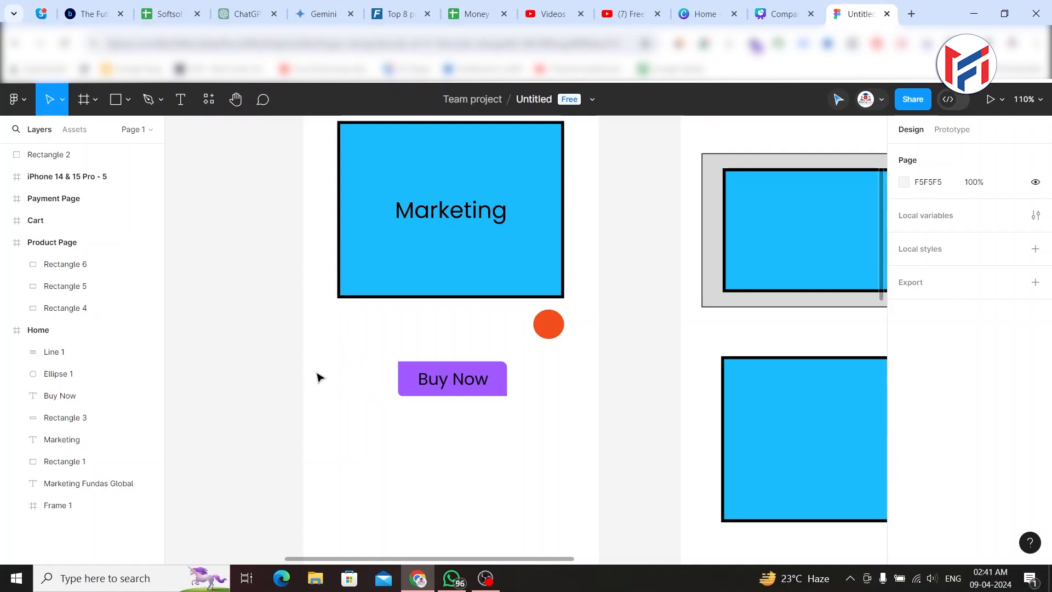
{"action": "scroll", "coordinate": [320, 377], "scroll_direction": "up", "scroll_amount": 3}
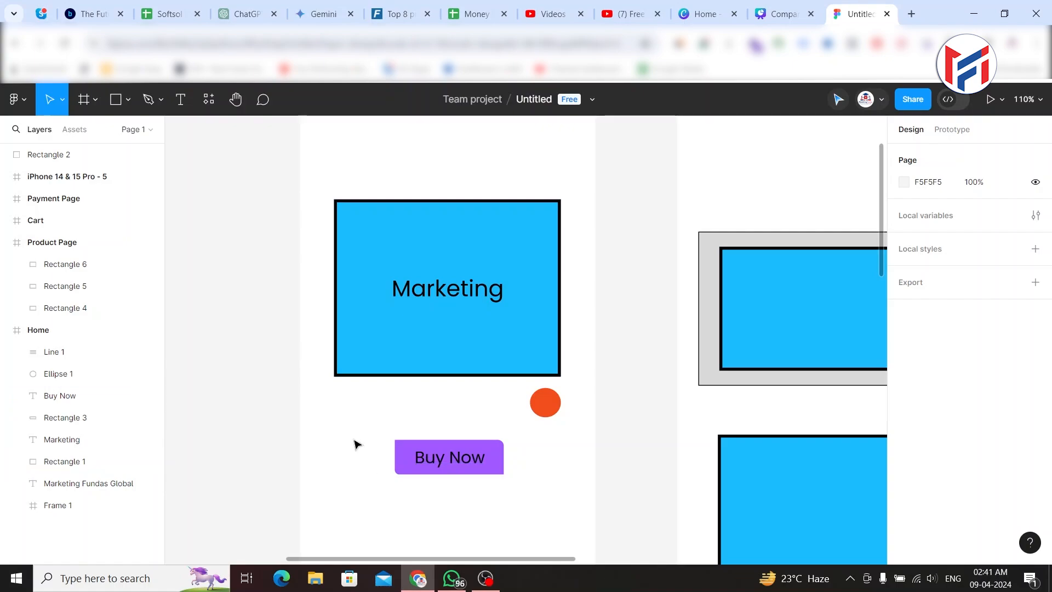
{"action": "scroll", "coordinate": [459, 497], "scroll_direction": "up", "scroll_amount": 1}
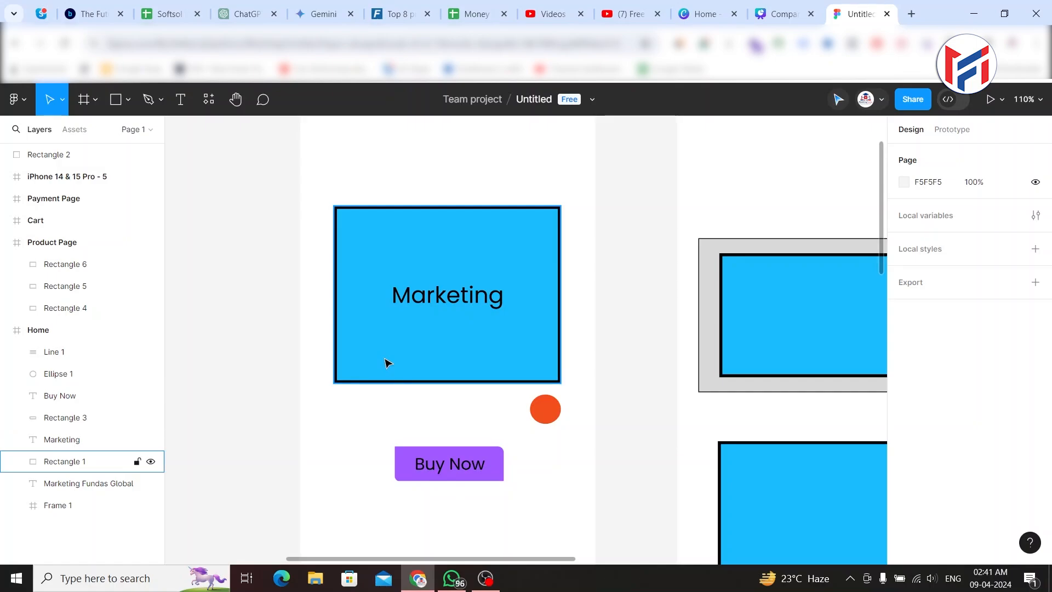
Copy the properties of the blue rectangle behind the Marketing text in the Home frame
{"action": "left_click", "coordinate": [21, 105]}
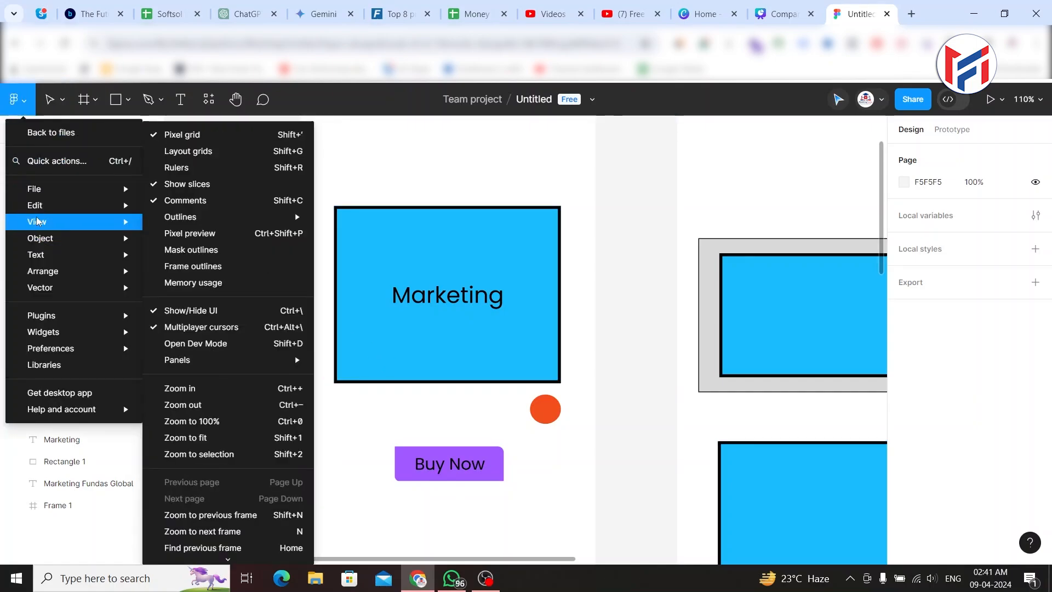
{"action": "left_click", "coordinate": [427, 199]}
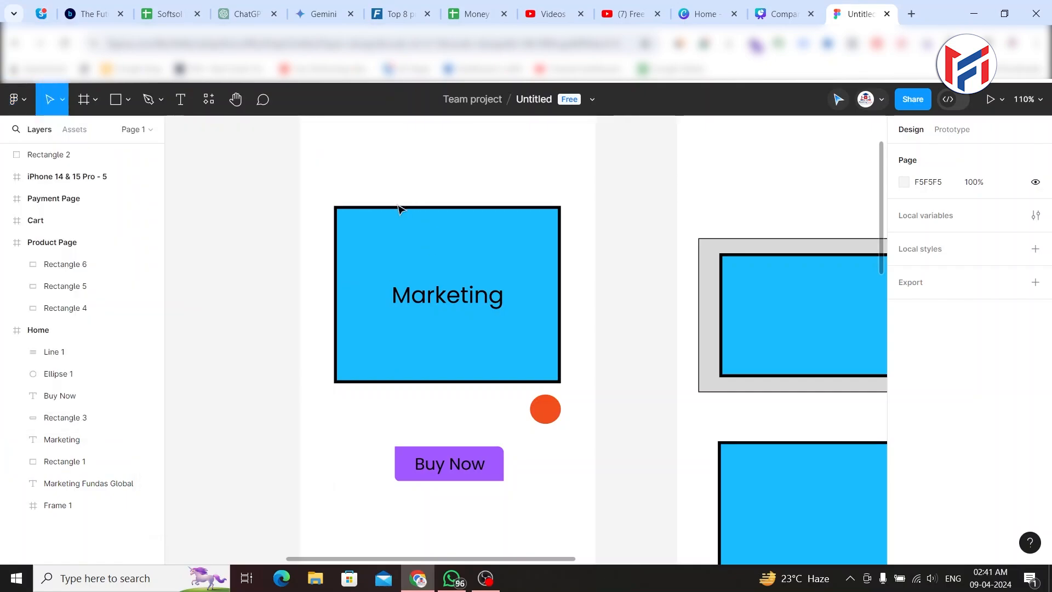
{"action": "left_click", "coordinate": [354, 295]}
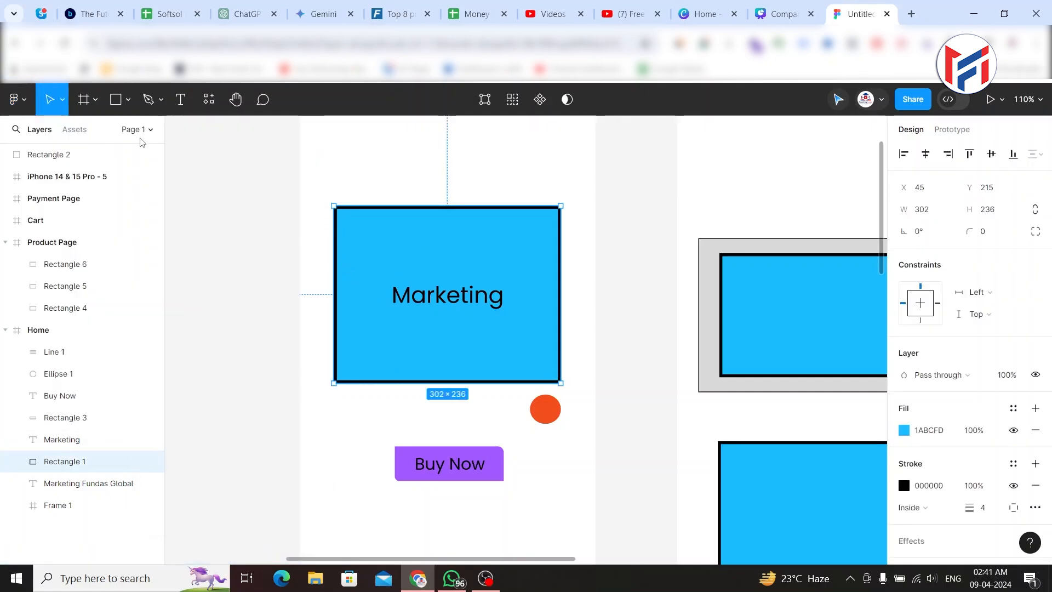
{"action": "left_click", "coordinate": [17, 99]}
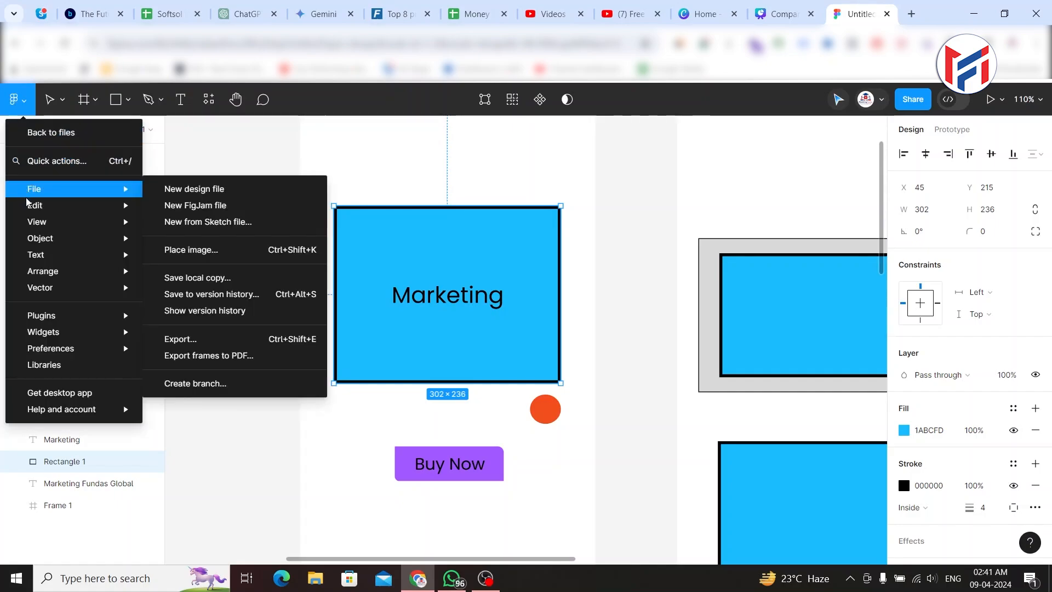
{"action": "mouse_move", "coordinate": [30, 208]}
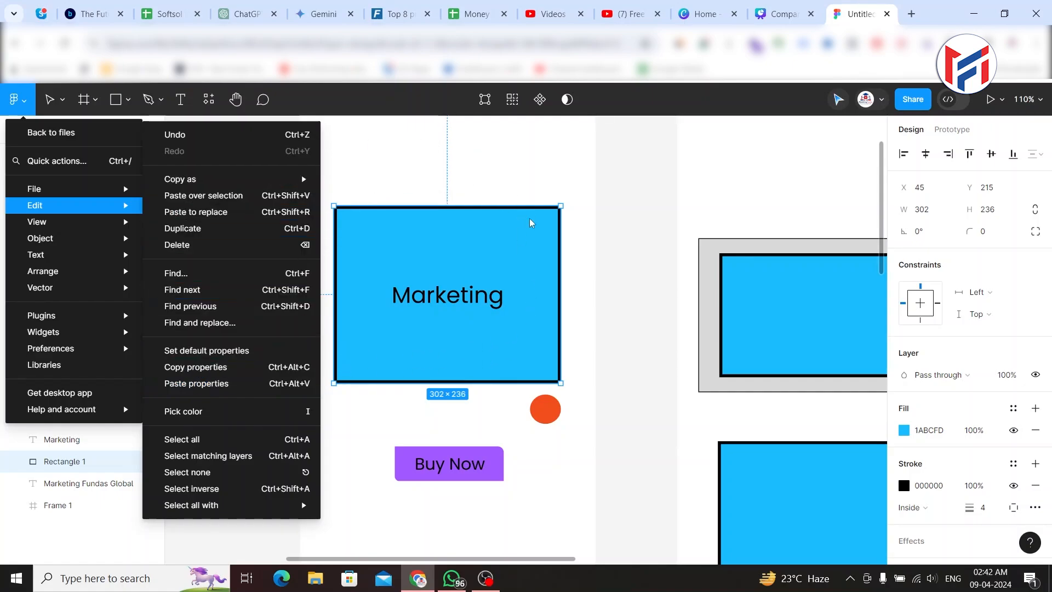
{"action": "left_click", "coordinate": [241, 374]}
Paste the copied properties onto the purple rectangle behind the Buy Now text
{"action": "left_click", "coordinate": [403, 463]}
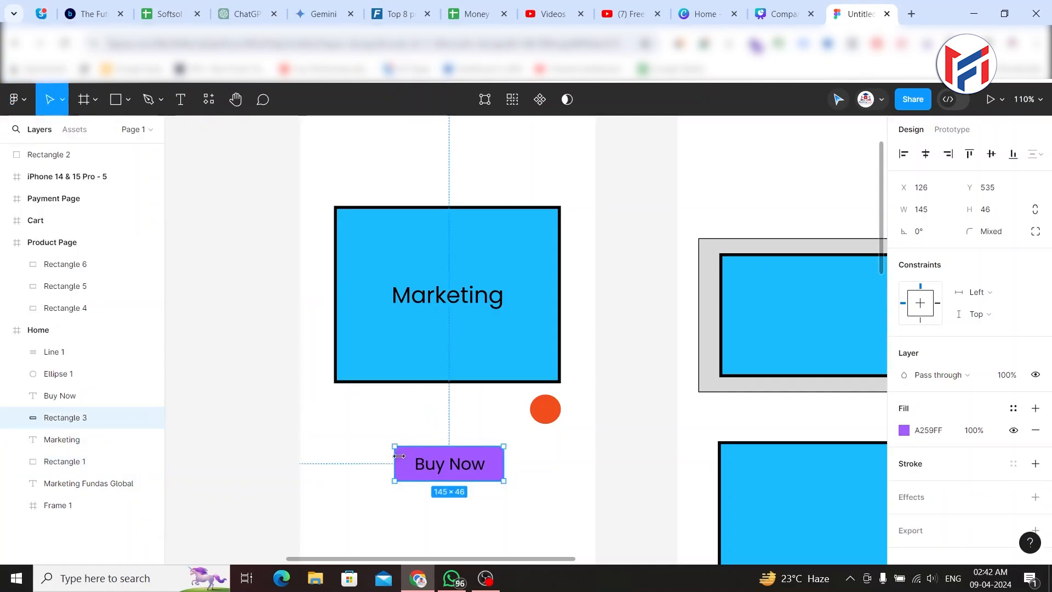
{"action": "left_click", "coordinate": [13, 100]}
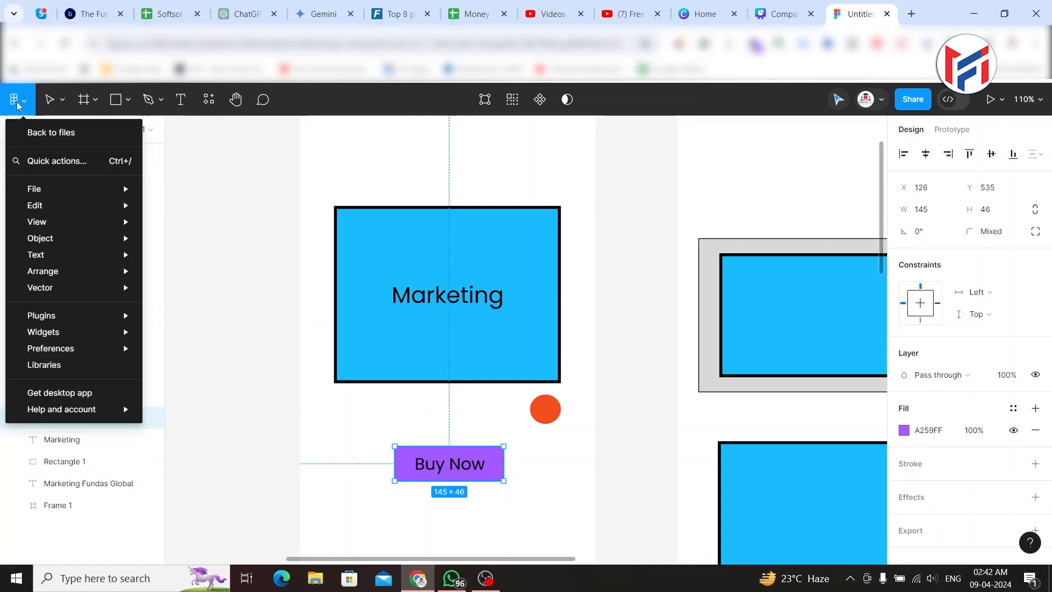
{"action": "mouse_move", "coordinate": [43, 209]}
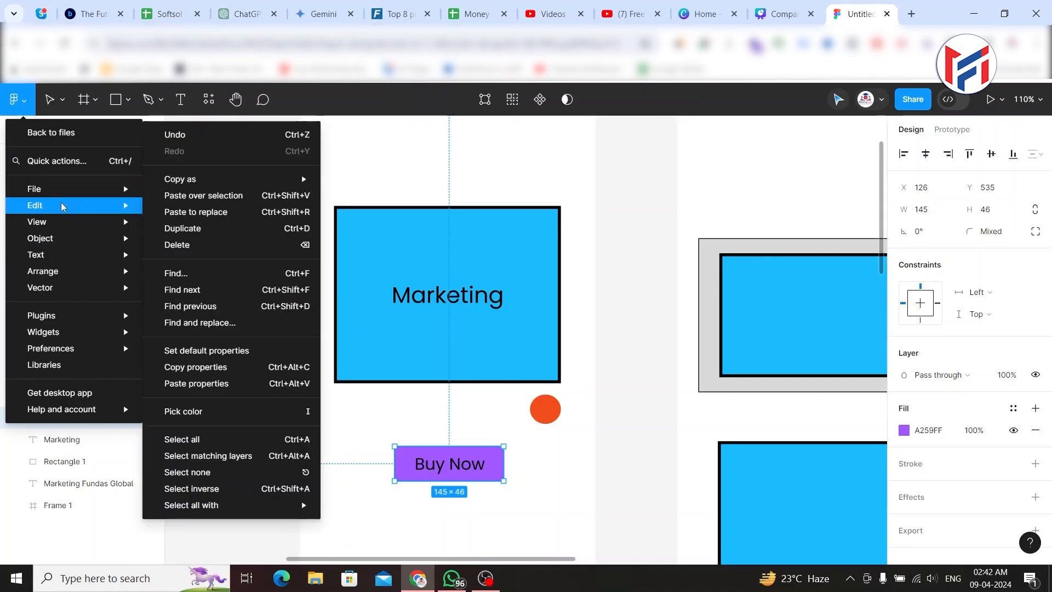
{"action": "left_click", "coordinate": [227, 383]}
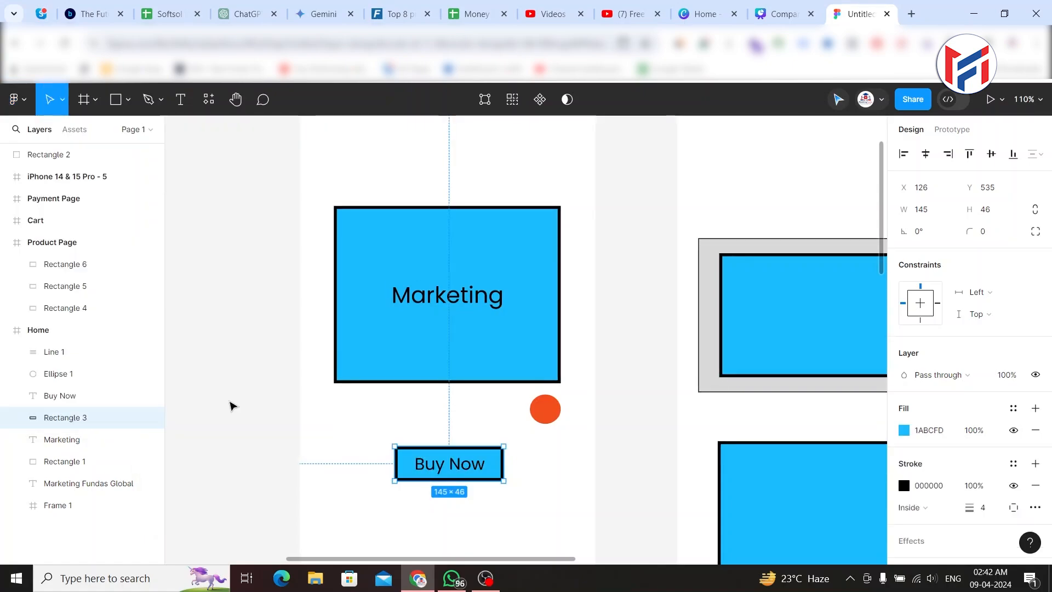
{"action": "left_click", "coordinate": [437, 426]}
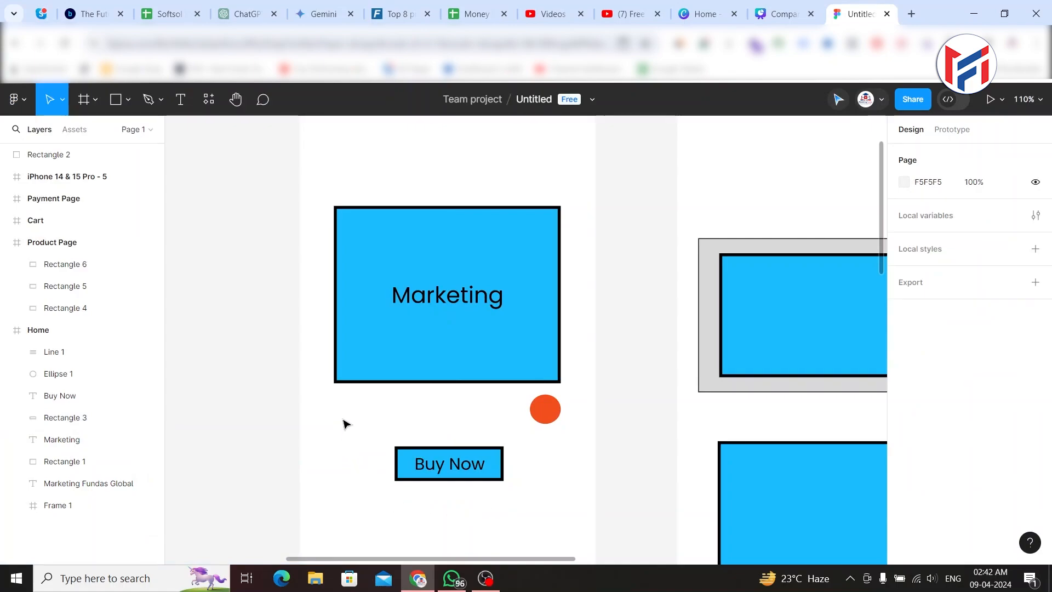
Paste the same copied properties onto the orange ellipse in the Home frame
{"action": "left_click", "coordinate": [549, 417]}
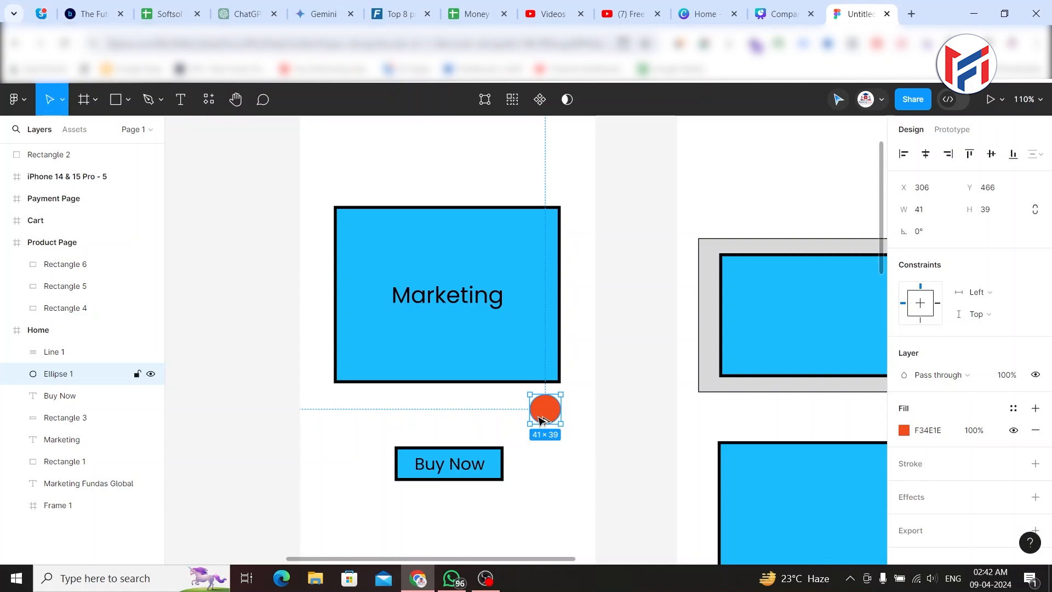
{"action": "key", "text": "ctrl+alt+v"}
{"action": "left_click", "coordinate": [509, 419]}
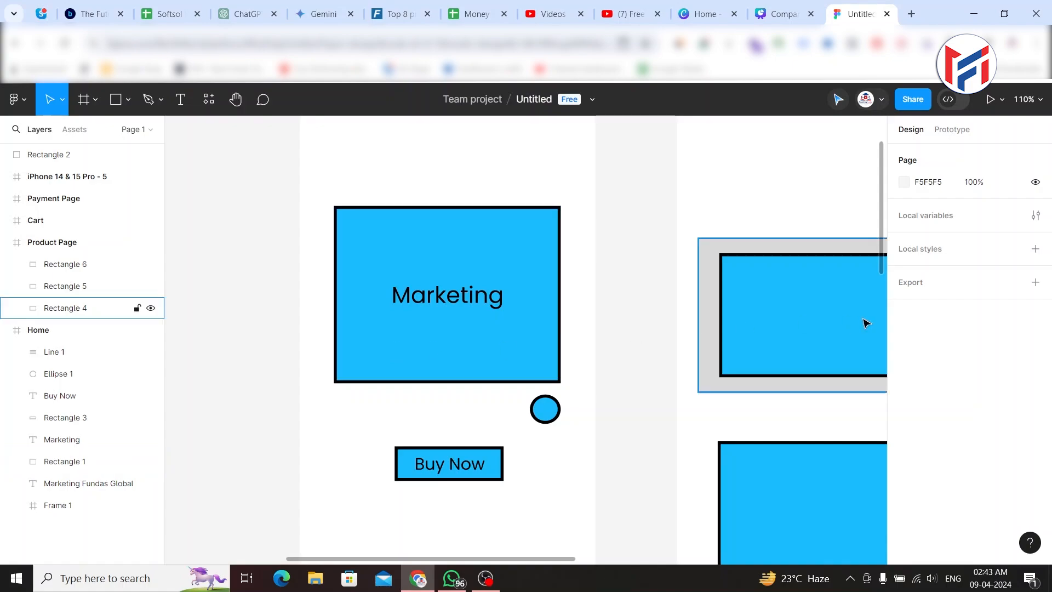
Examine the size, fill and stroke properties of the blue rectangle inside the grey one in the Product Page frame
{"action": "left_click", "coordinate": [745, 305]}
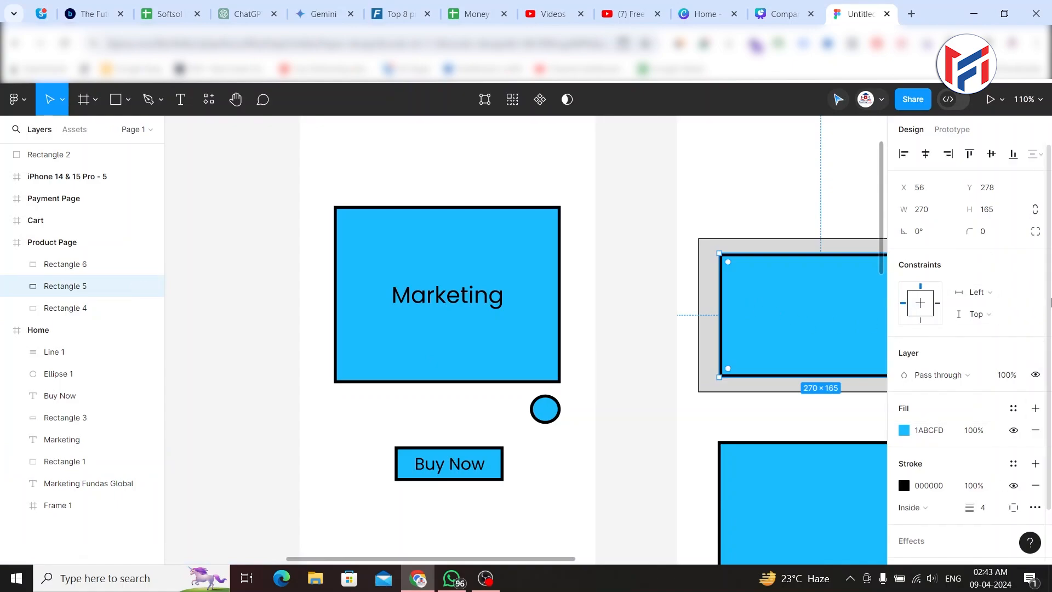
{"action": "scroll", "coordinate": [998, 284], "scroll_direction": "down", "scroll_amount": 2}
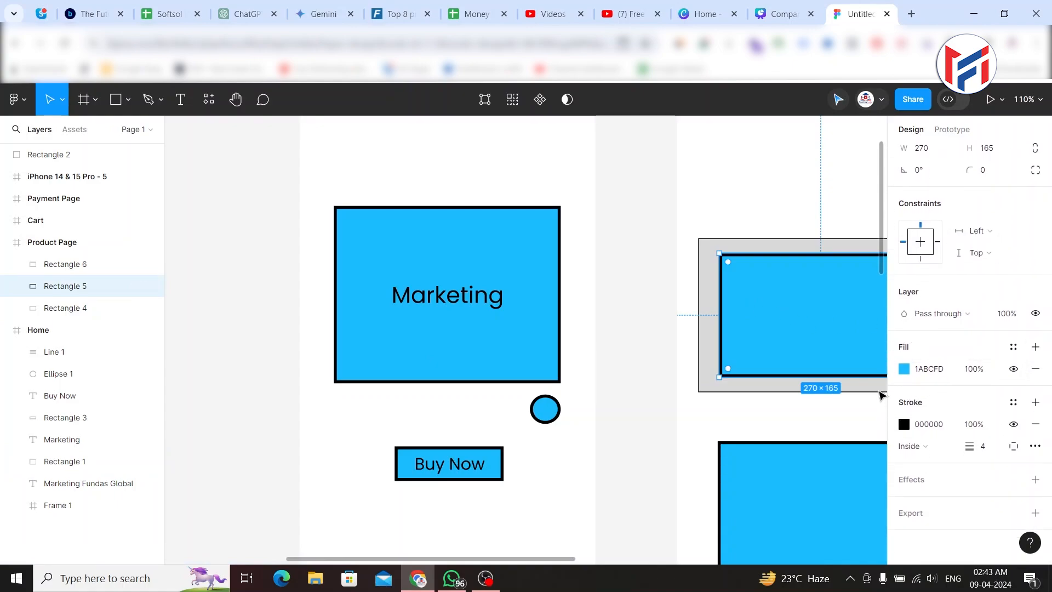
{"action": "scroll", "coordinate": [935, 485], "scroll_direction": "up", "scroll_amount": 2}
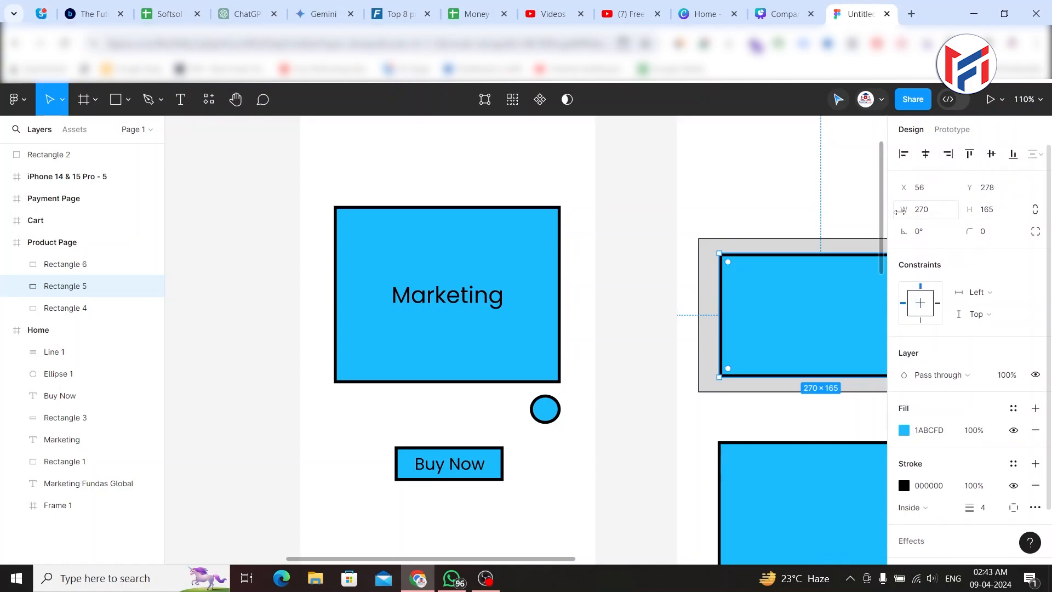
{"action": "left_click", "coordinate": [623, 258]}
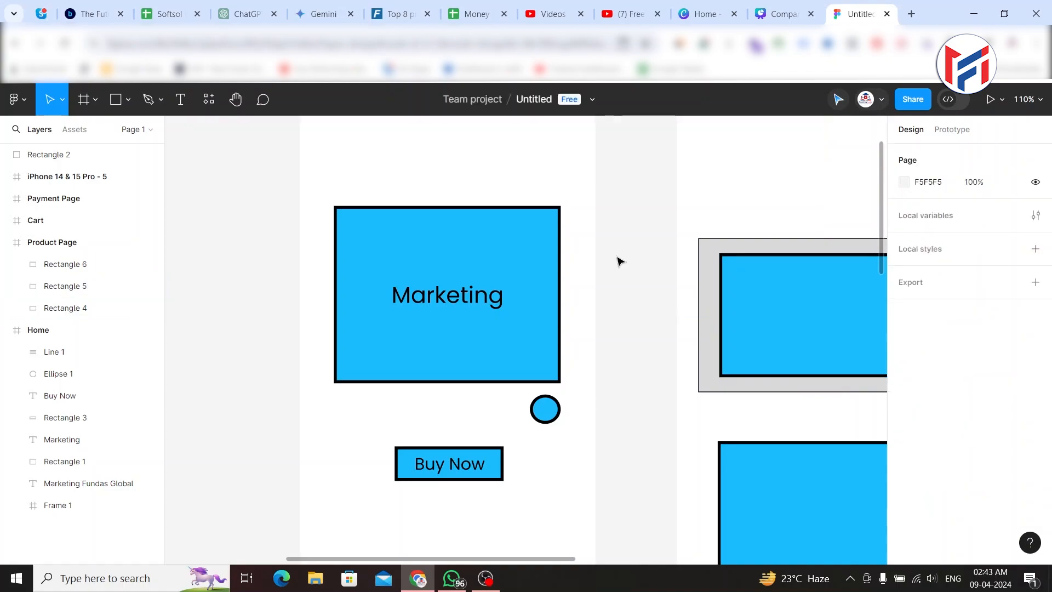
{"action": "left_click", "coordinate": [128, 100]}
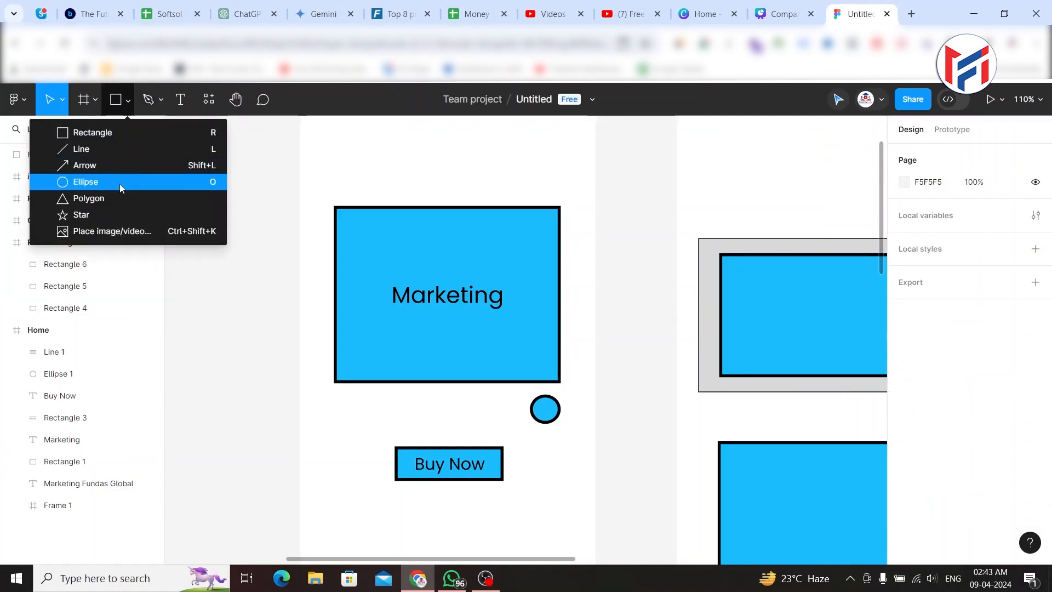
{"action": "left_click", "coordinate": [322, 164]}
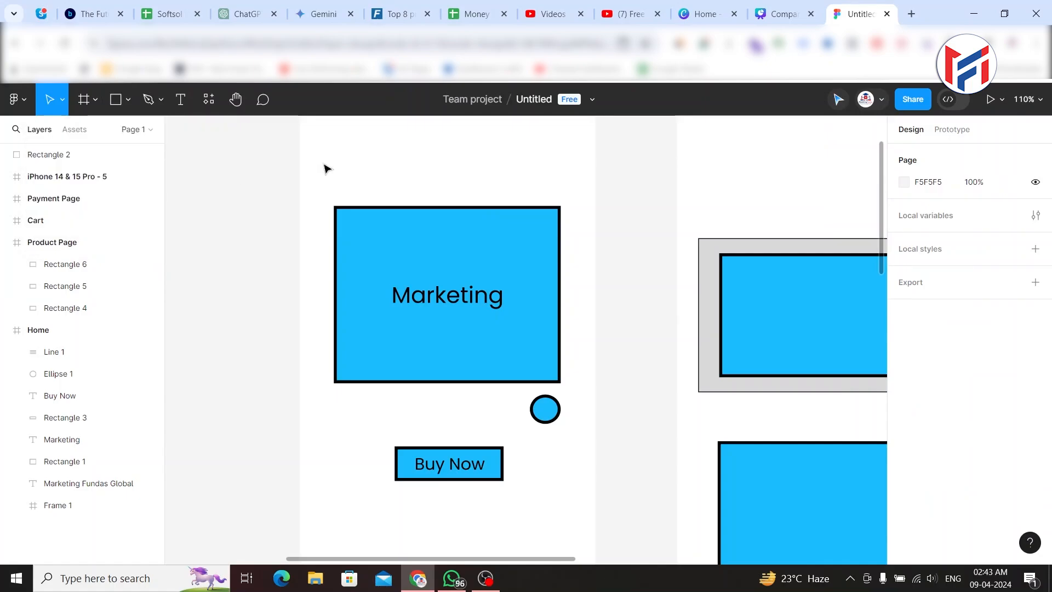
{"action": "left_click", "coordinate": [16, 99]}
{"action": "mouse_move", "coordinate": [55, 206]}
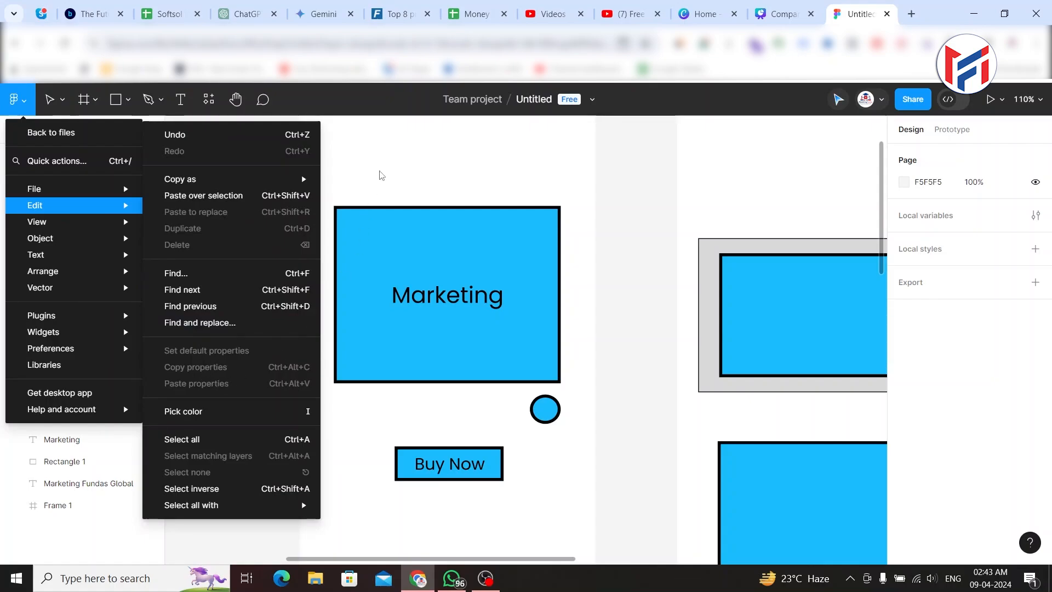
{"action": "left_click", "coordinate": [379, 176]}
Draw a horizontal line about 51 wide between the Marketing Fundas Global heading and the Marketing rectangle in the Home frame
{"action": "scroll", "coordinate": [379, 214], "scroll_direction": "up", "scroll_amount": 3}
{"action": "scroll", "coordinate": [382, 217], "scroll_direction": "up", "scroll_amount": 1}
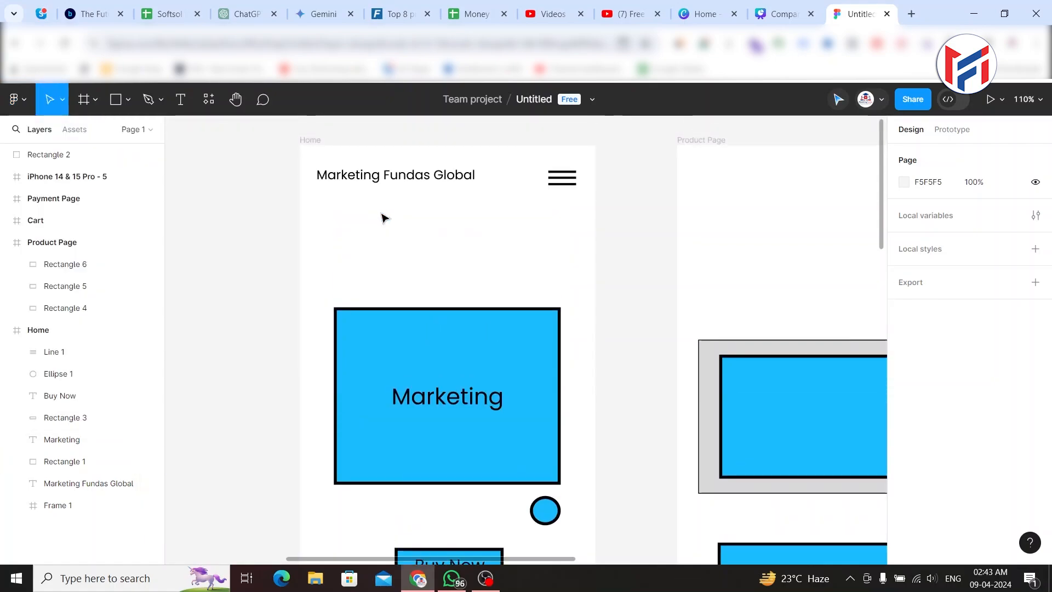
{"action": "scroll", "coordinate": [496, 220], "scroll_direction": "up", "scroll_amount": 2}
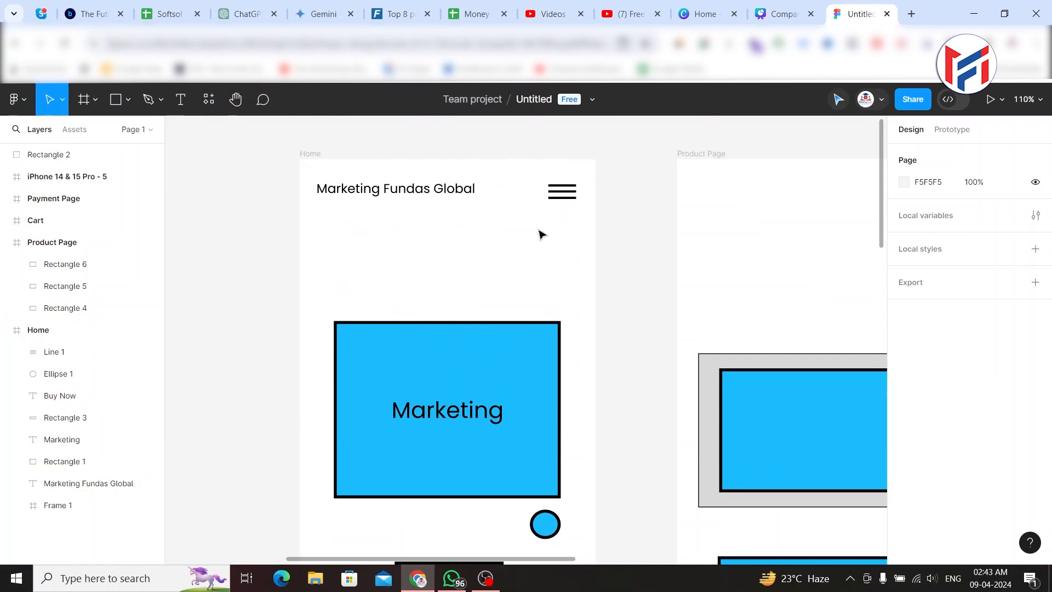
{"action": "left_click", "coordinate": [125, 101]}
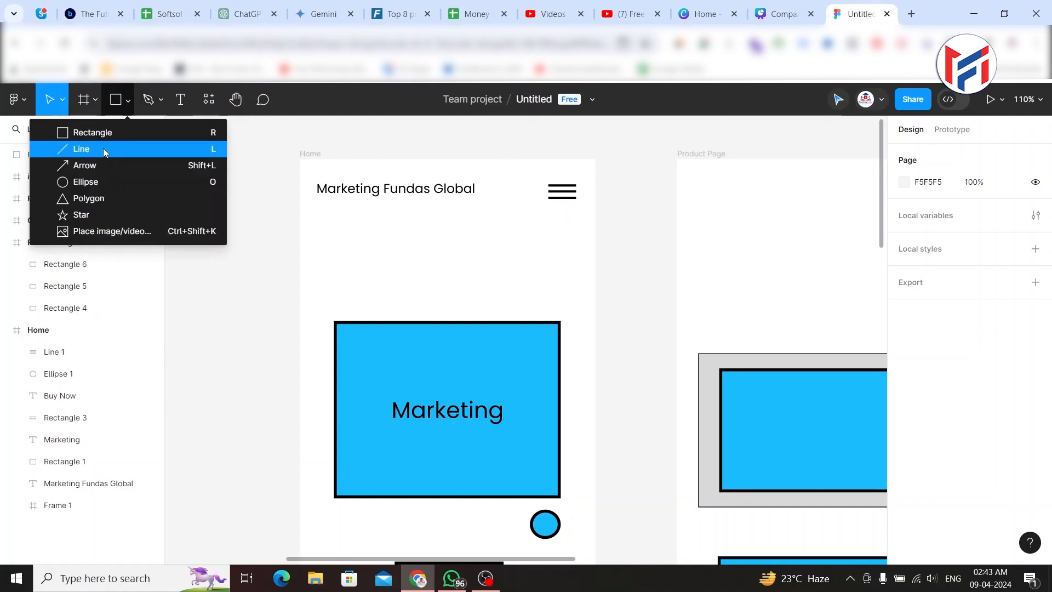
{"action": "left_click", "coordinate": [103, 148]}
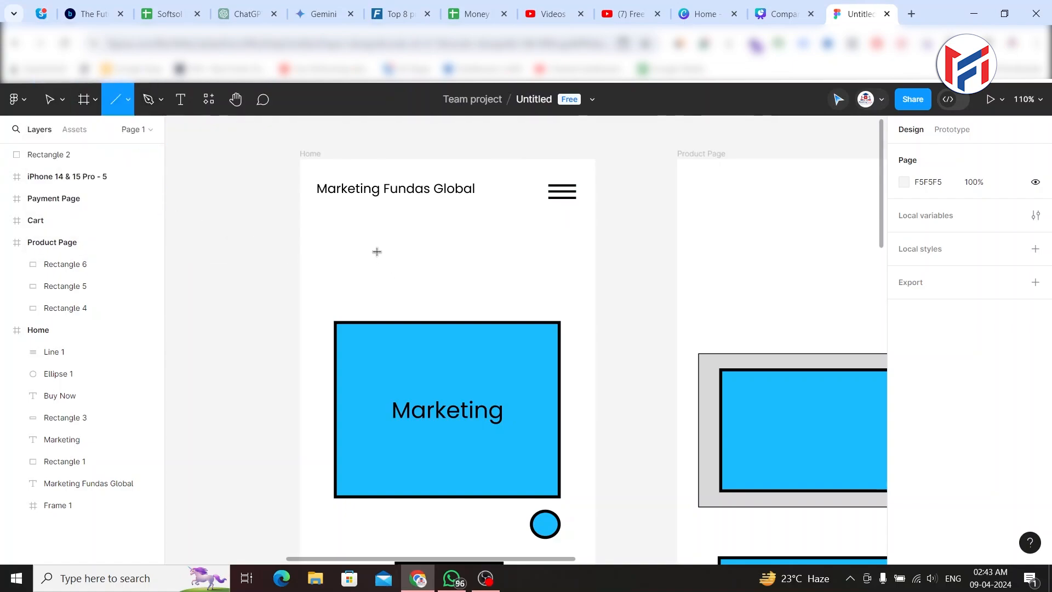
{"action": "left_click_drag", "start_coordinate": [378, 251], "coordinate": [415, 250]}
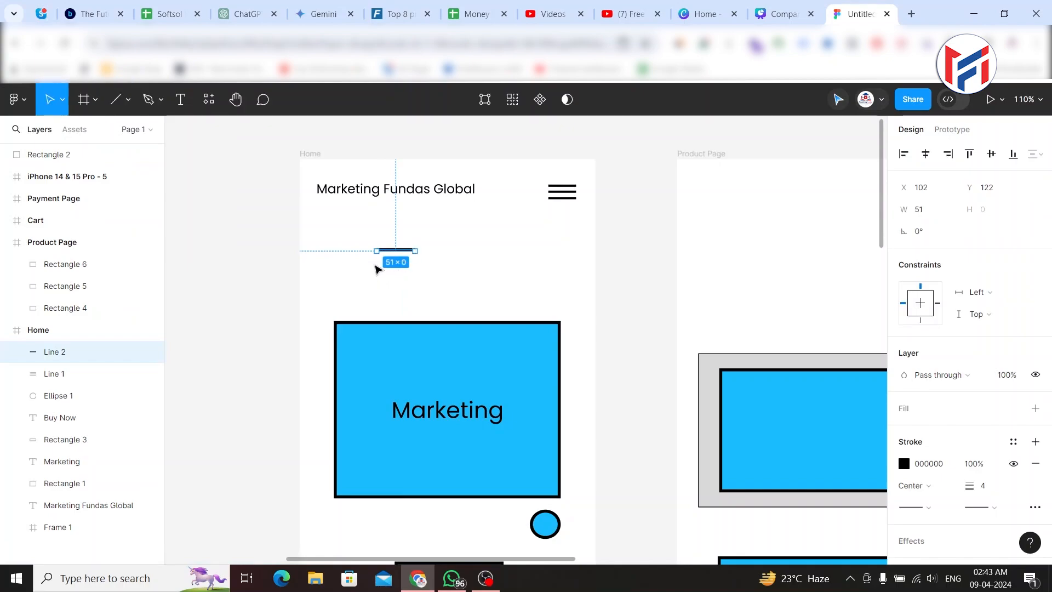
{"action": "left_click", "coordinate": [383, 267]}
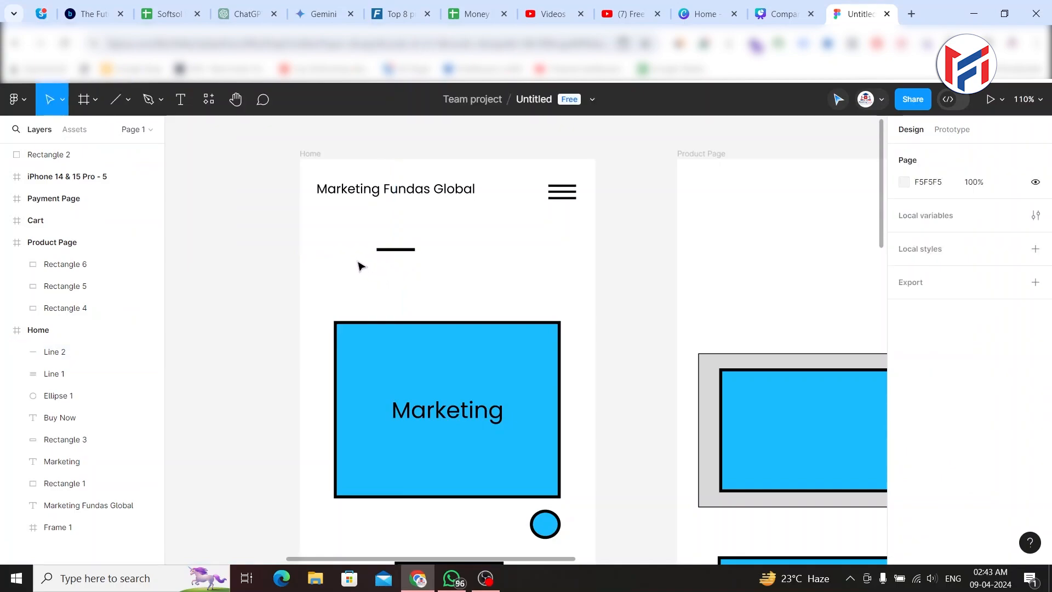
Duplicate the new line four times downwards to form an evenly spaced stack of five lines
{"action": "left_click", "coordinate": [406, 256]}
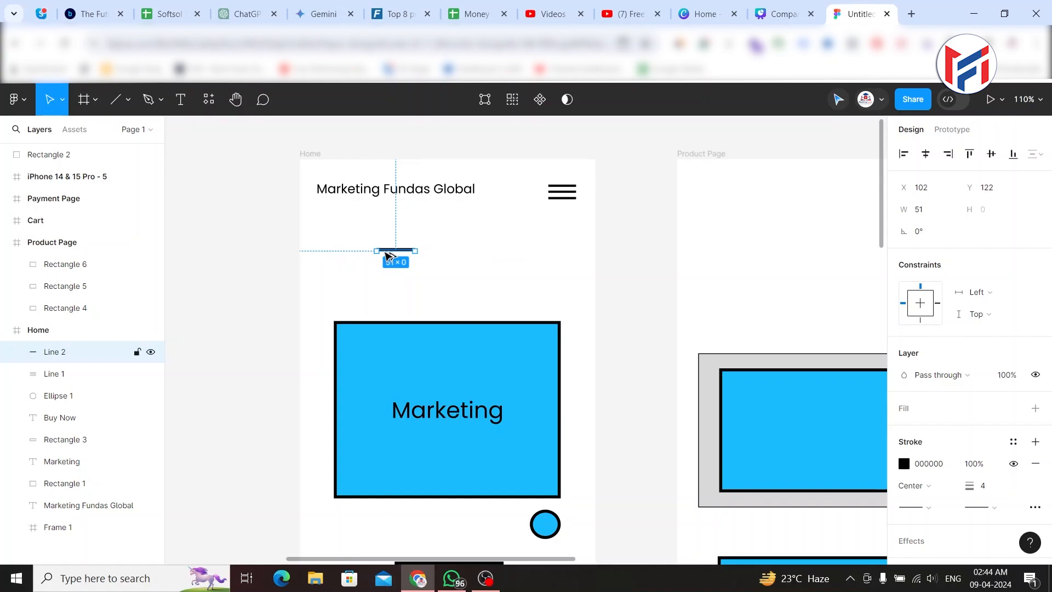
{"action": "left_click_drag", "start_coordinate": [390, 261], "coordinate": [389, 266]}
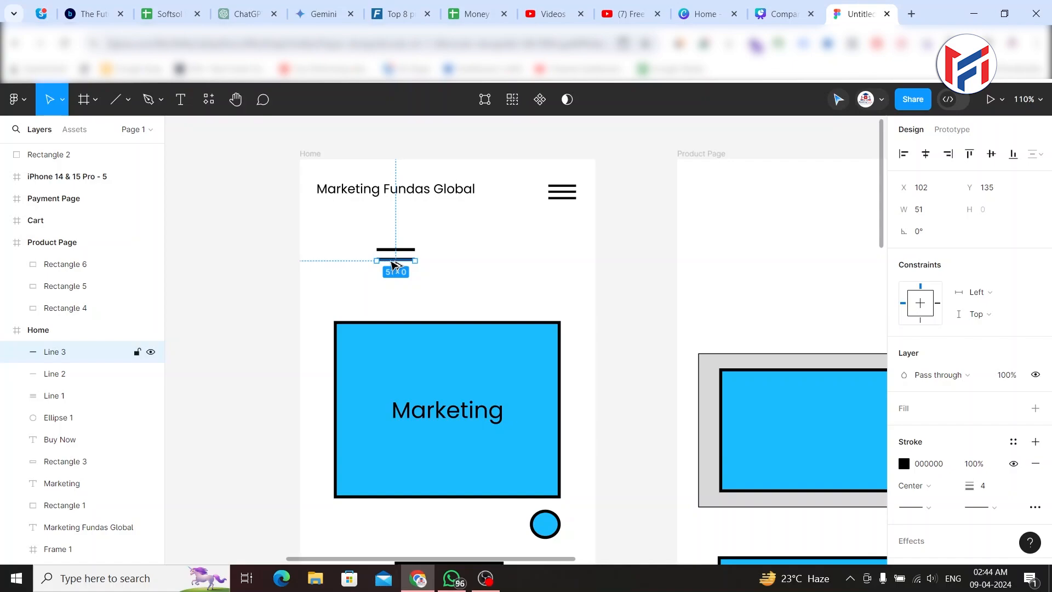
{"action": "left_click_drag", "start_coordinate": [391, 261], "coordinate": [392, 296]}
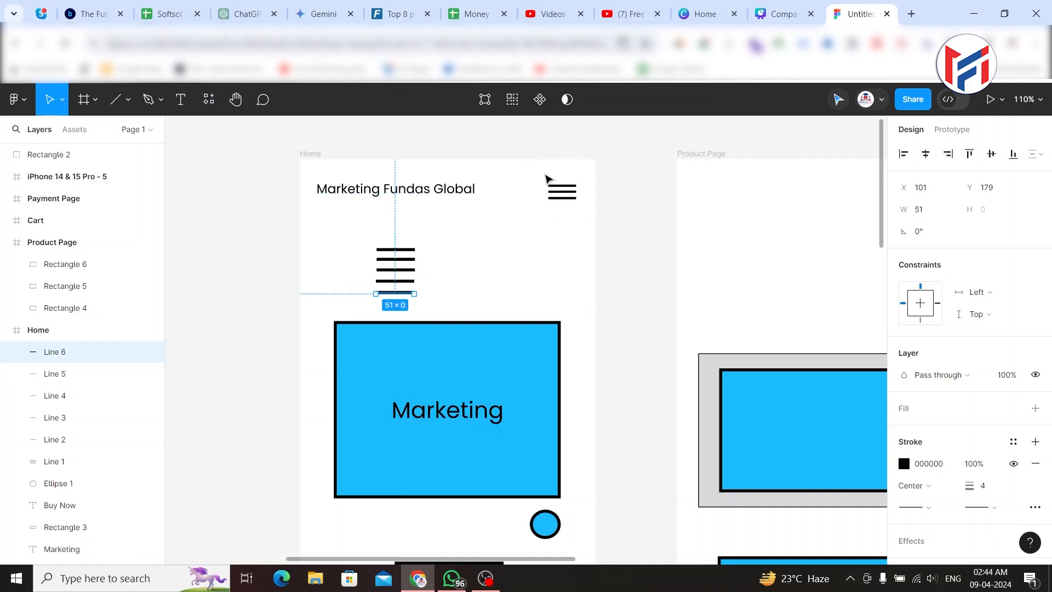
Delete the stack of five lines below the Marketing Fundas Global heading
{"action": "left_click_drag", "start_coordinate": [272, 231], "coordinate": [424, 310]}
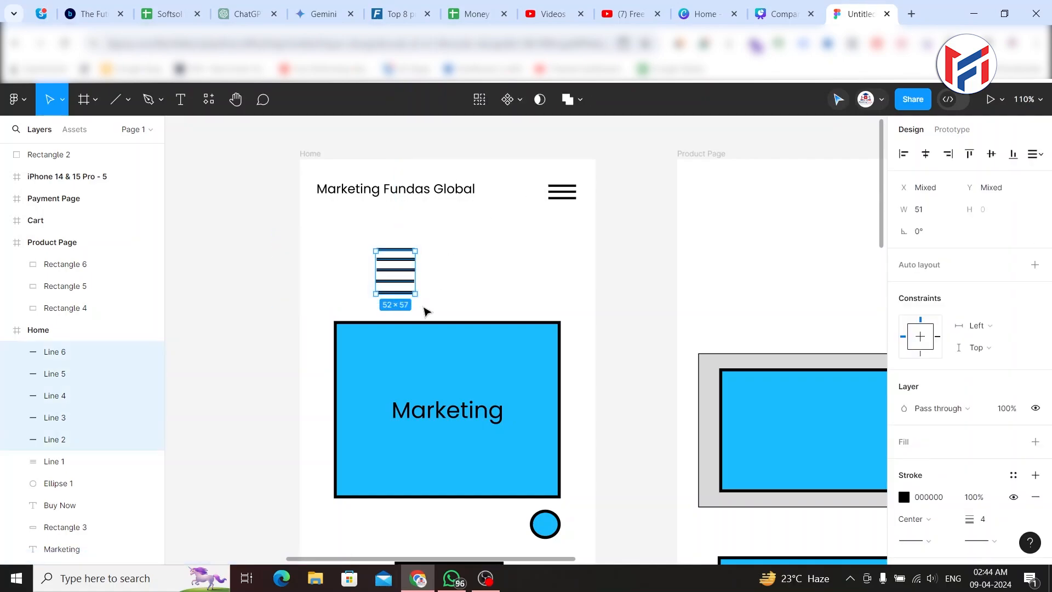
{"action": "key", "text": "Delete"}
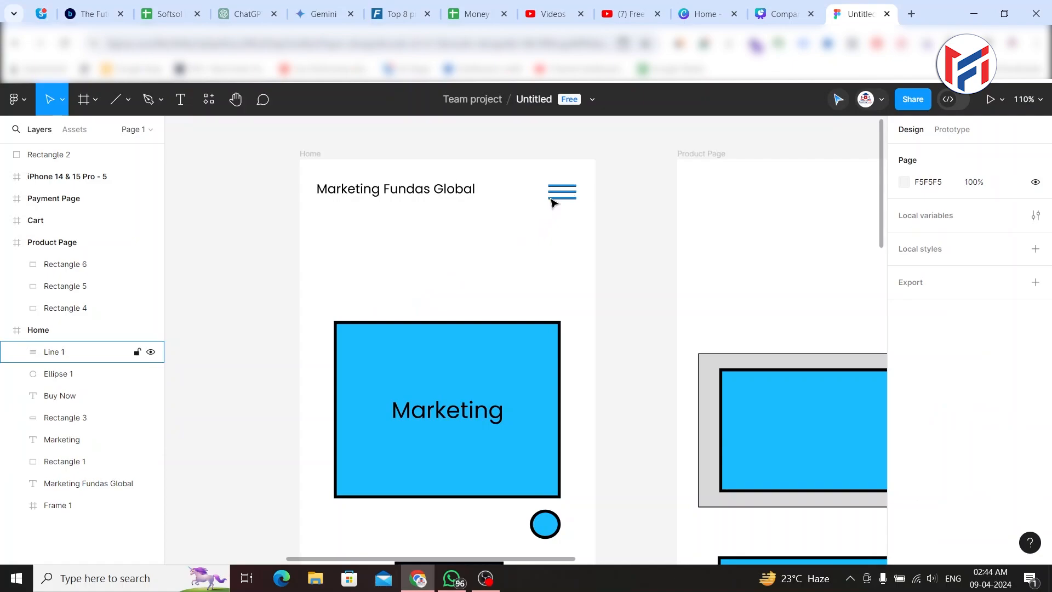
Examine the size, constraints, fill and stroke properties of the three-line menu icon in the Home frame
{"action": "scroll", "coordinate": [559, 221], "scroll_direction": "up", "scroll_amount": 5}
{"action": "scroll", "coordinate": [565, 248], "scroll_direction": "up", "scroll_amount": 3}
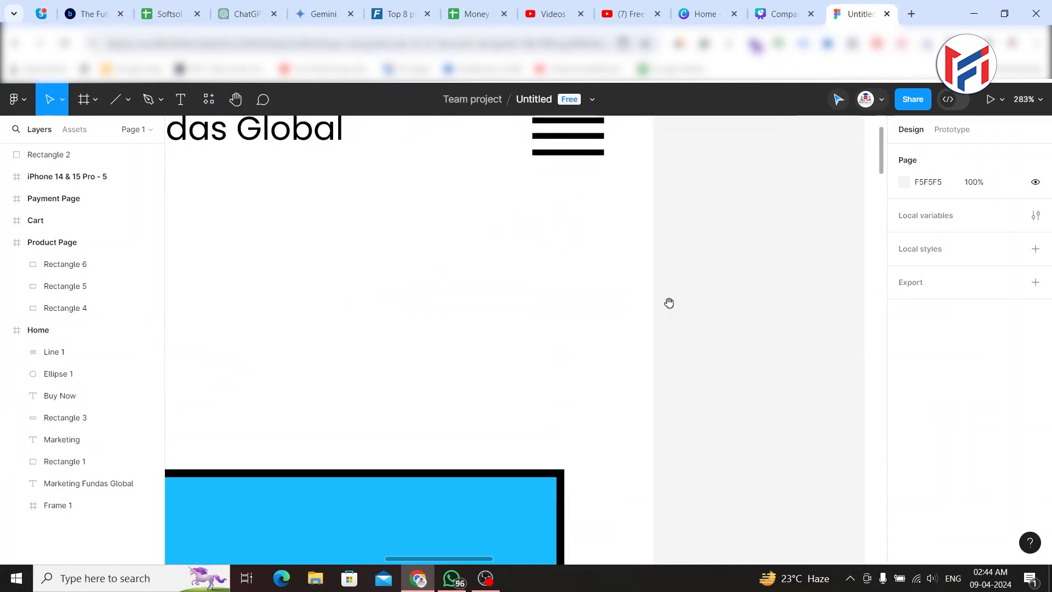
{"action": "scroll", "coordinate": [566, 241], "scroll_direction": "up", "scroll_amount": 2}
{"action": "scroll", "coordinate": [565, 242], "scroll_direction": "up", "scroll_amount": 4}
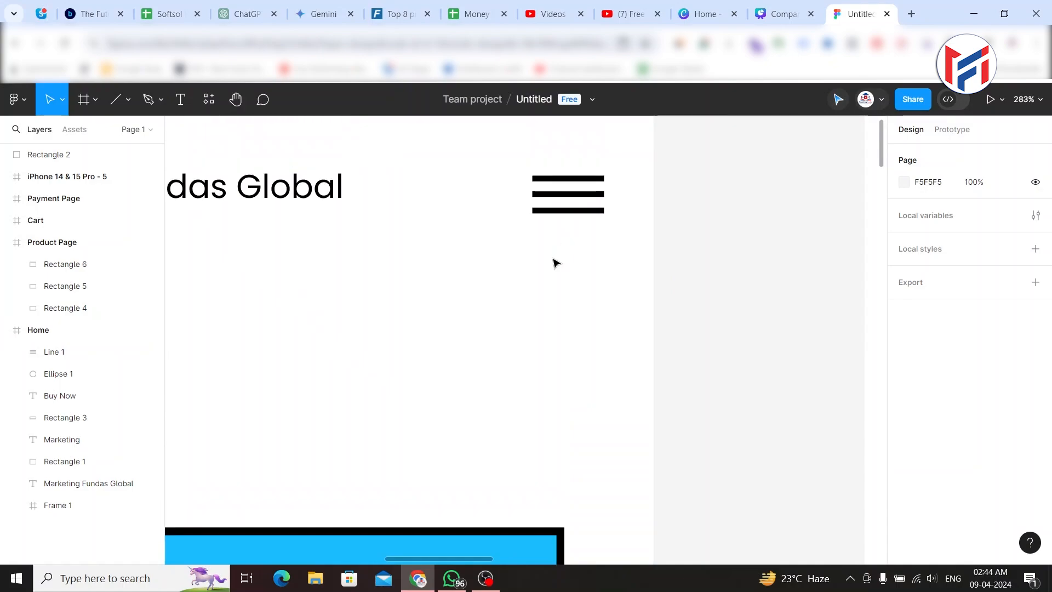
{"action": "scroll", "coordinate": [537, 331], "scroll_direction": "up", "scroll_amount": 1}
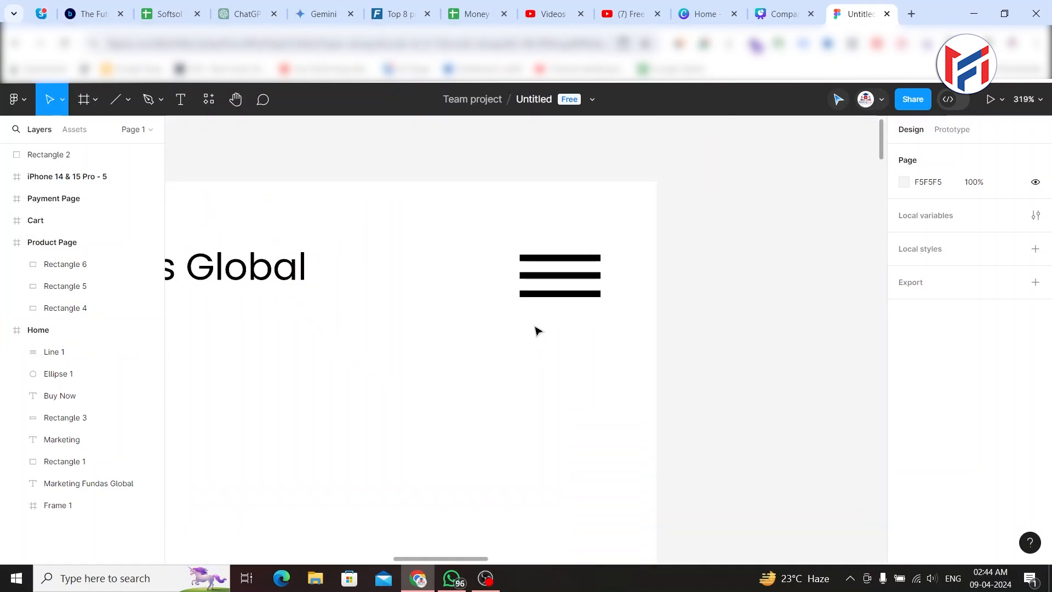
{"action": "scroll", "coordinate": [541, 335], "scroll_direction": "up", "scroll_amount": 1}
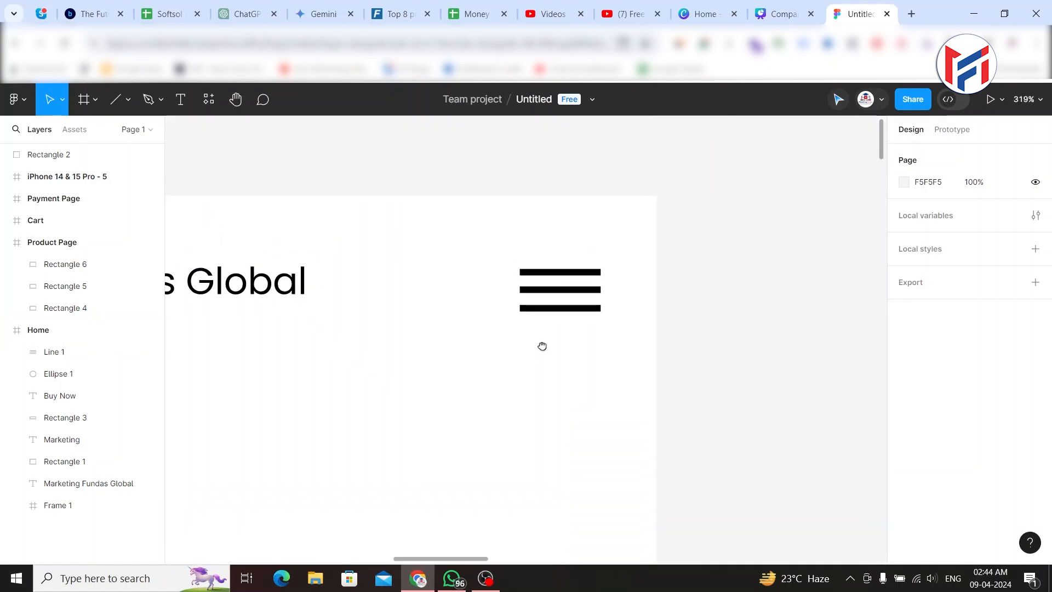
{"action": "left_click", "coordinate": [520, 273]}
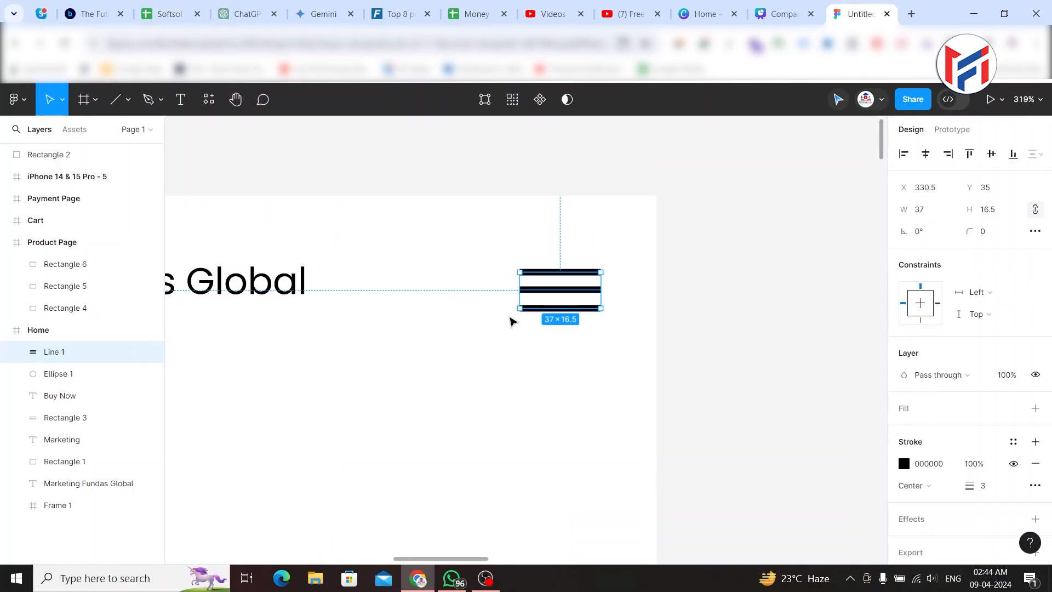
{"action": "scroll", "coordinate": [510, 318], "scroll_direction": "up", "scroll_amount": 6}
{"action": "scroll", "coordinate": [514, 329], "scroll_direction": "down", "scroll_amount": 3}
{"action": "scroll", "coordinate": [503, 352], "scroll_direction": "up", "scroll_amount": 5}
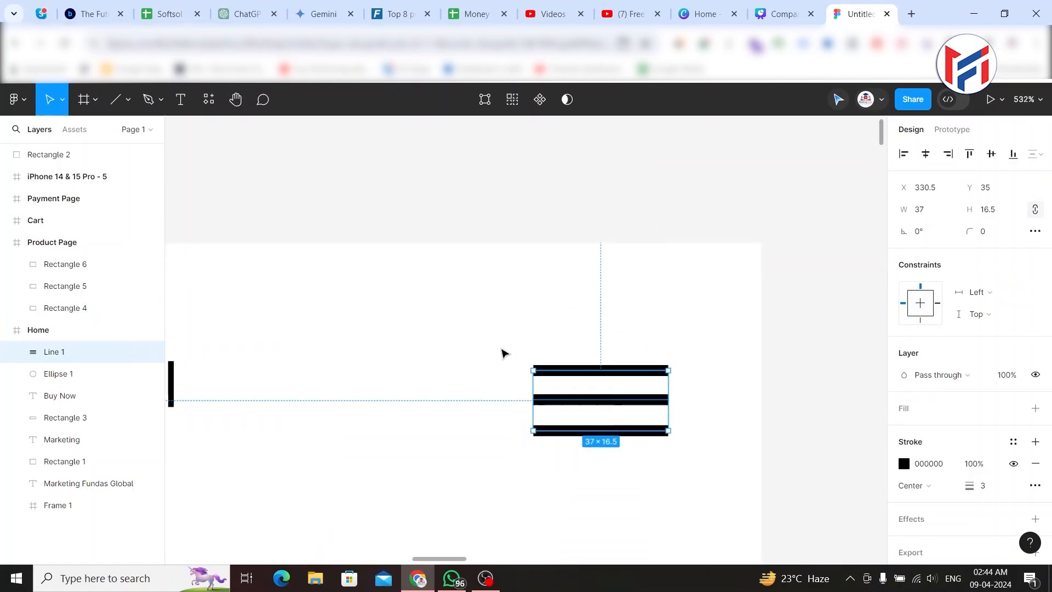
{"action": "left_click_drag", "start_coordinate": [537, 341], "coordinate": [381, 254]}
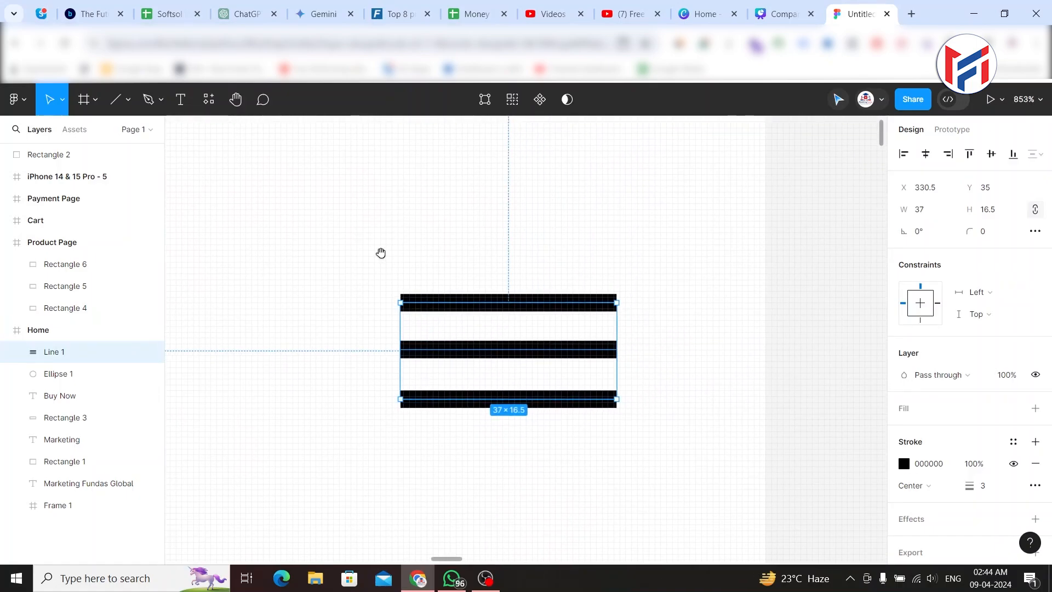
{"action": "left_click", "coordinate": [382, 256]}
{"action": "left_click", "coordinate": [498, 303]}
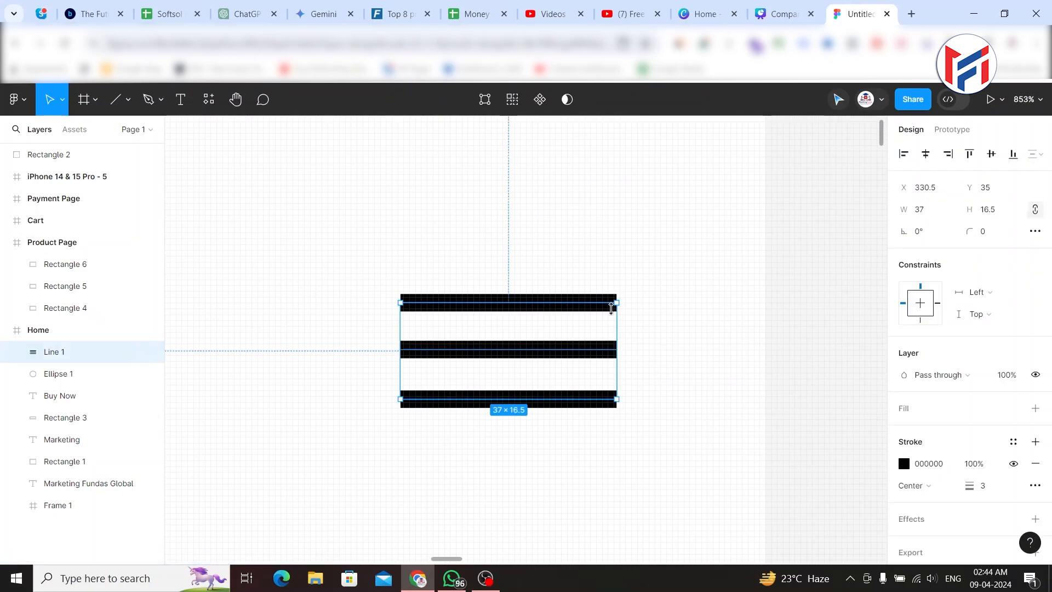
{"action": "left_click", "coordinate": [632, 314]}
{"action": "left_click", "coordinate": [600, 301]}
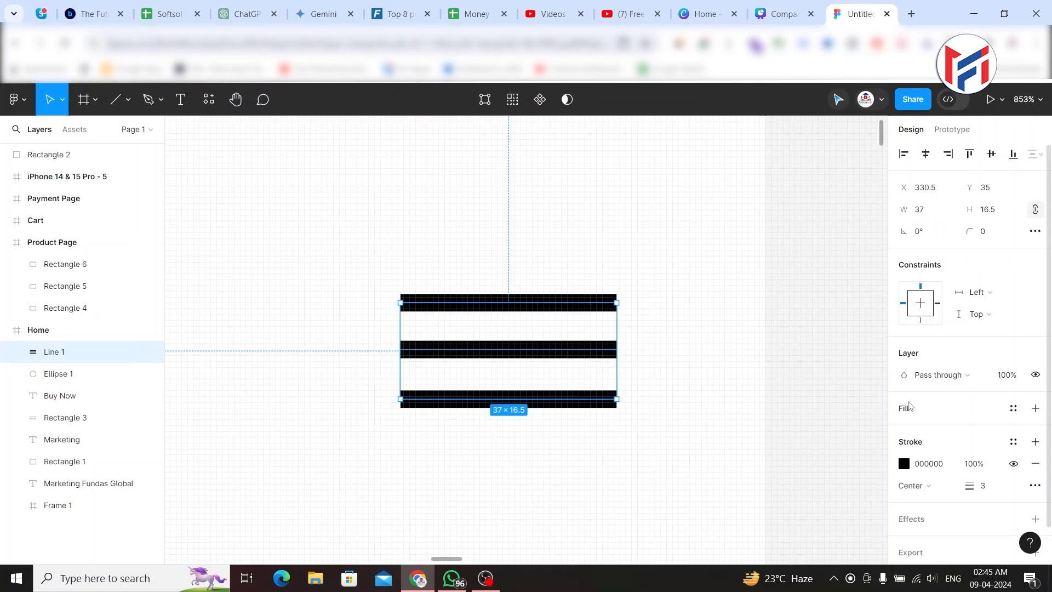
{"action": "scroll", "coordinate": [910, 405], "scroll_direction": "down", "scroll_amount": 2}
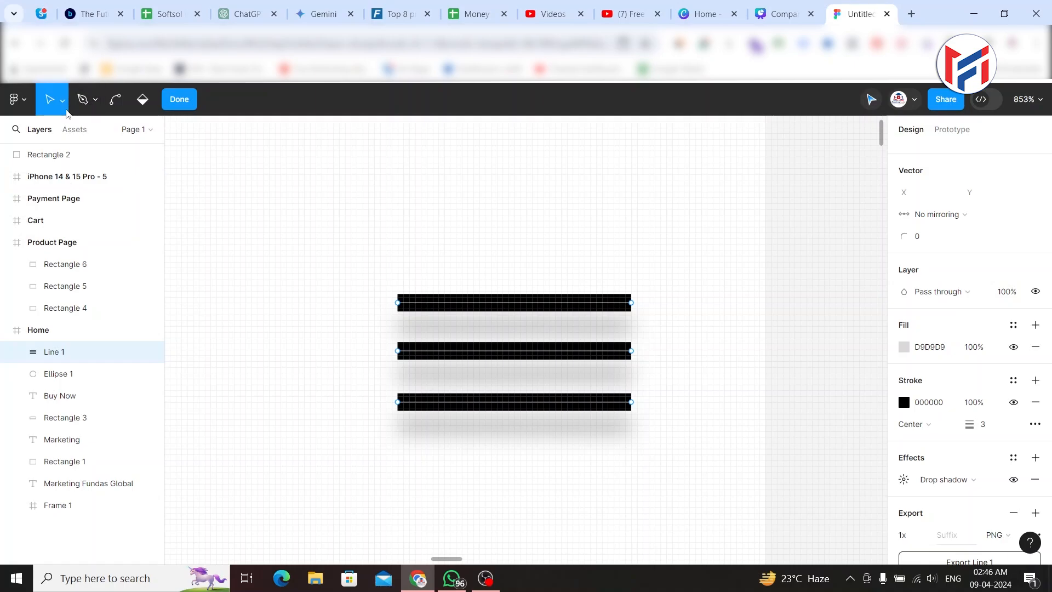
Leave vector editing and draw a horizontal line about 41 wide above the three-line icon in the Home frame
{"action": "left_click", "coordinate": [95, 100]}
{"action": "left_click", "coordinate": [297, 183]}
{"action": "left_click", "coordinate": [192, 106]}
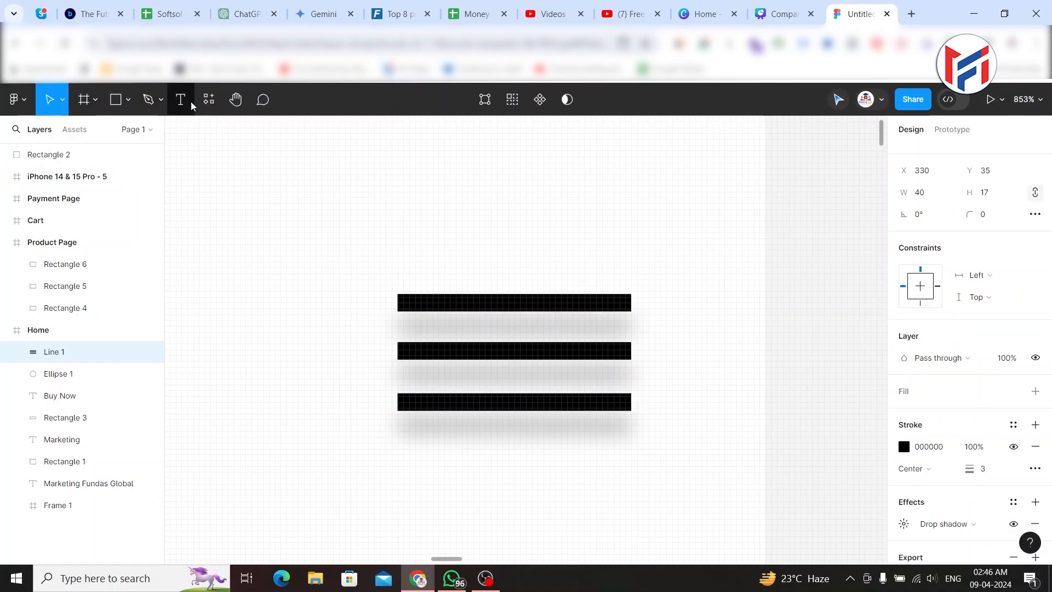
{"action": "left_click", "coordinate": [127, 106]}
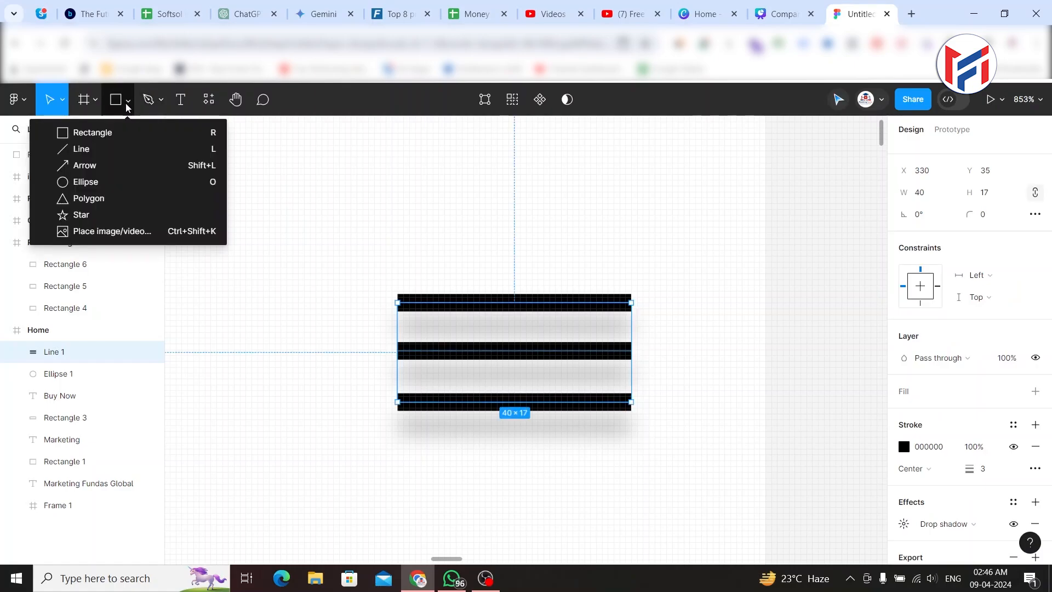
{"action": "left_click", "coordinate": [125, 149]}
{"action": "left_click_drag", "start_coordinate": [392, 232], "coordinate": [632, 232]}
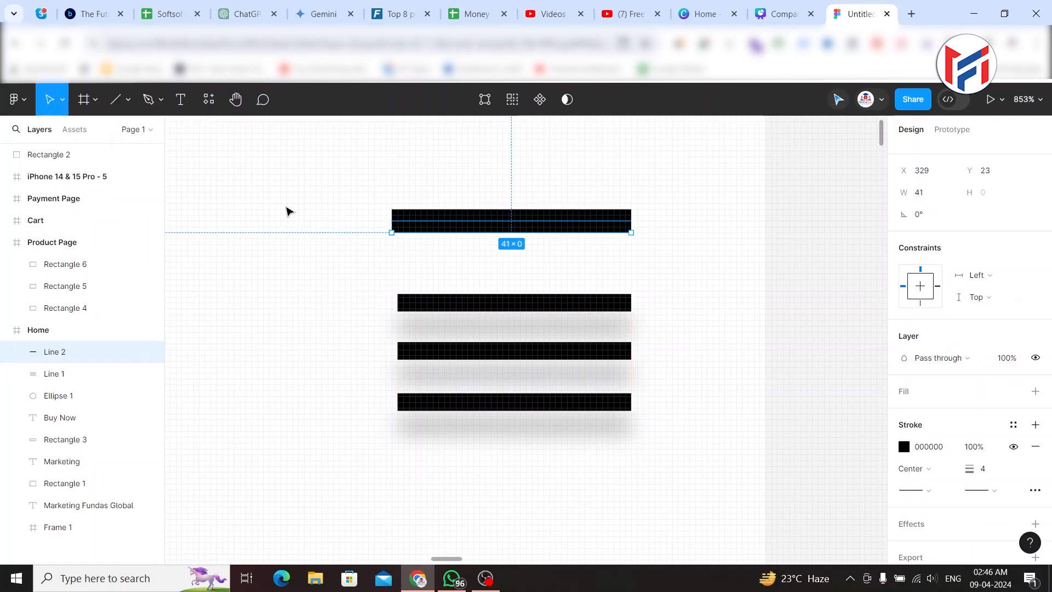
{"action": "left_click", "coordinate": [289, 211]}
Draw a diagonal line about 35.5 long, sloping down at roughly -58°, beside the horizontal line in the Home frame
{"action": "key", "text": "l"}
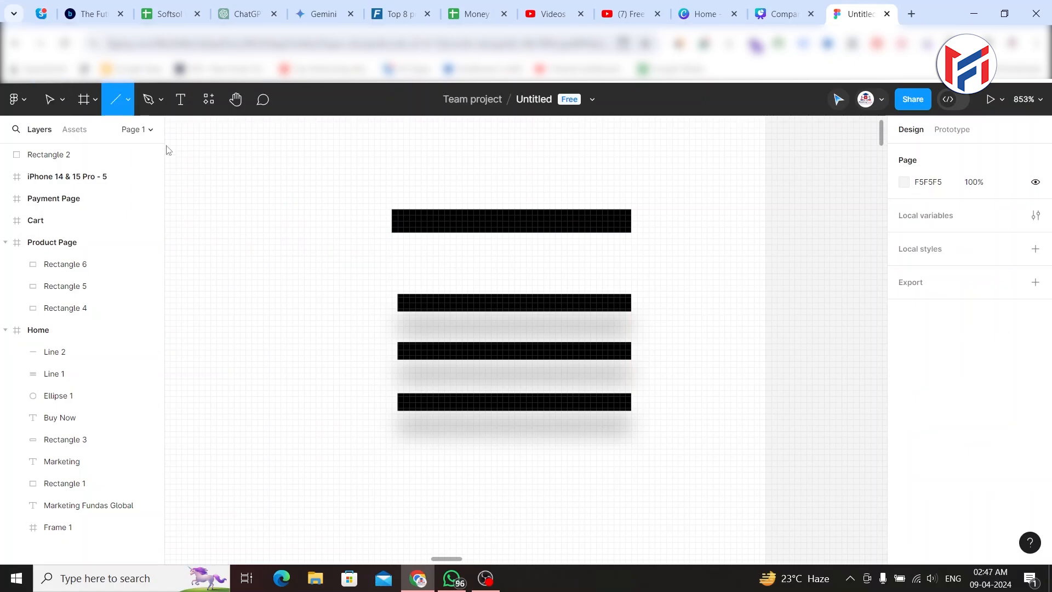
{"action": "left_click_drag", "start_coordinate": [205, 168], "coordinate": [317, 343]}
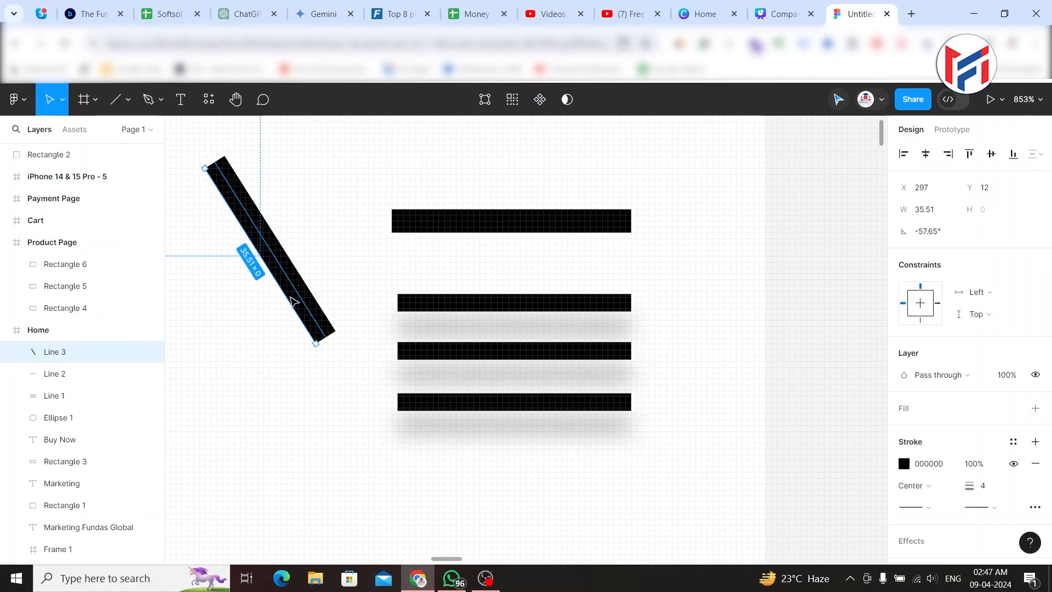
{"action": "left_click", "coordinate": [362, 219]}
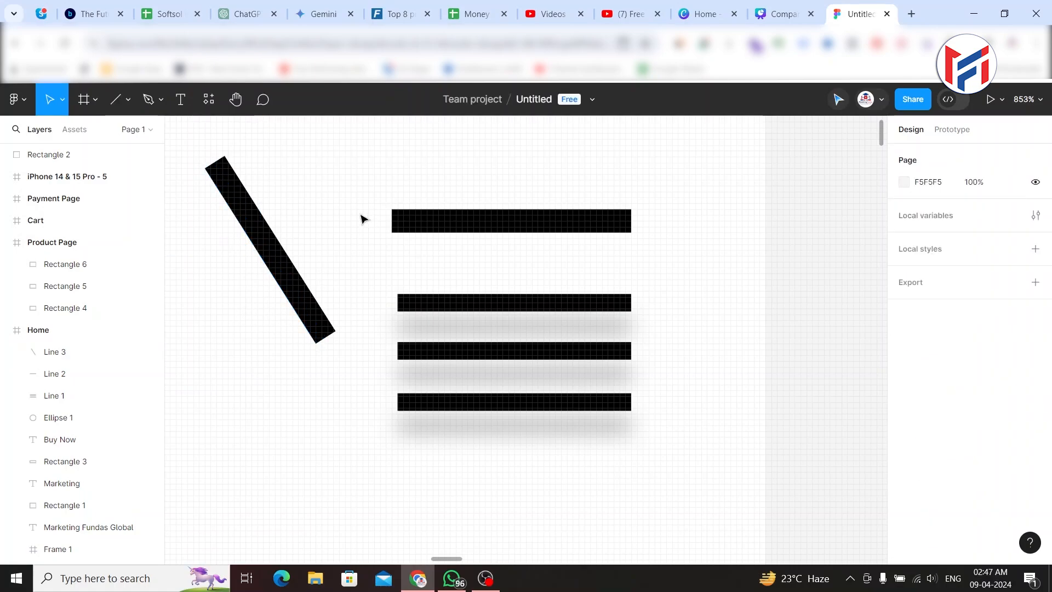
Try the Outside stroke alignment on the horizontal line above the icon and set it to Inside
{"action": "left_click", "coordinate": [420, 232]}
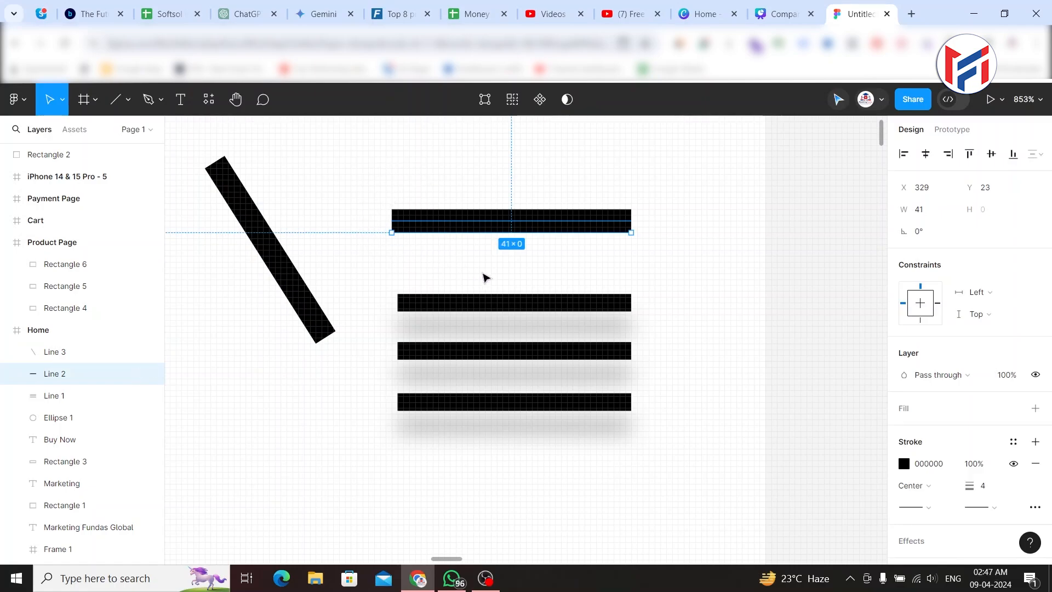
{"action": "scroll", "coordinate": [891, 372], "scroll_direction": "down", "scroll_amount": 2}
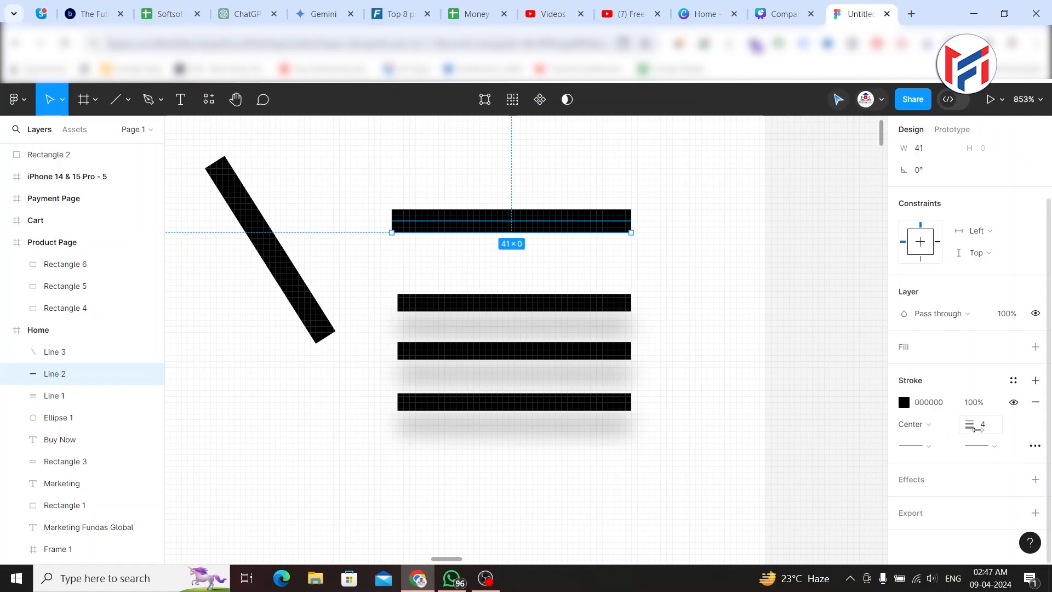
{"action": "left_click_drag", "start_coordinate": [978, 429], "coordinate": [987, 429]}
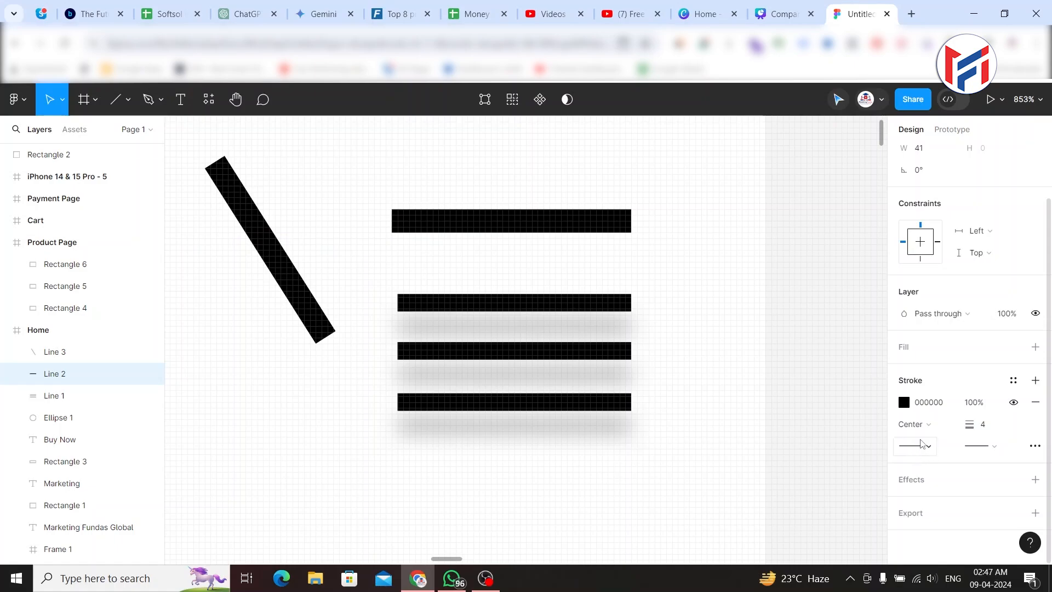
{"action": "left_click", "coordinate": [925, 425]}
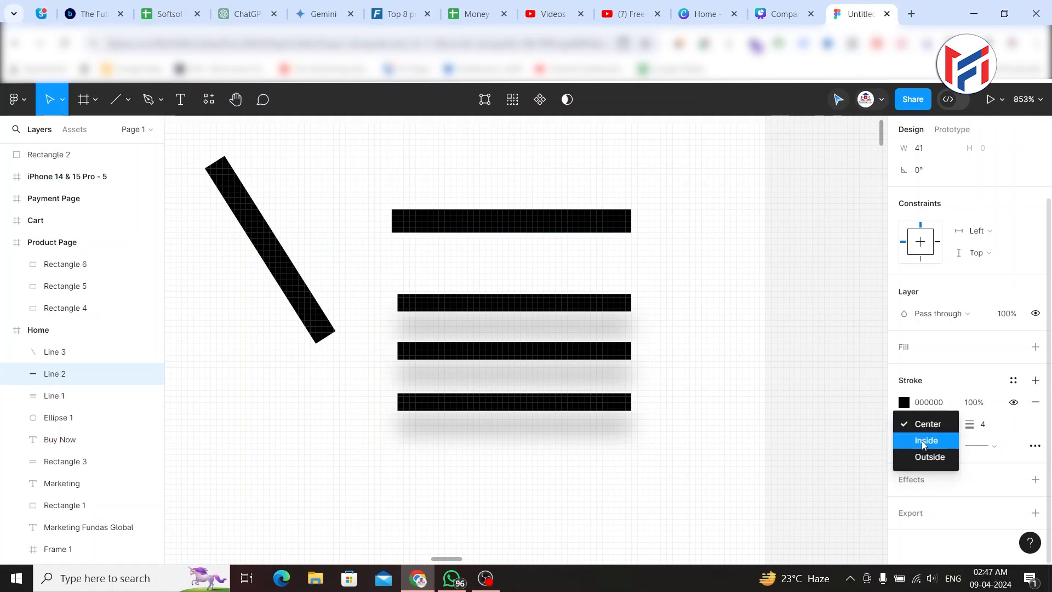
{"action": "left_click", "coordinate": [930, 456]}
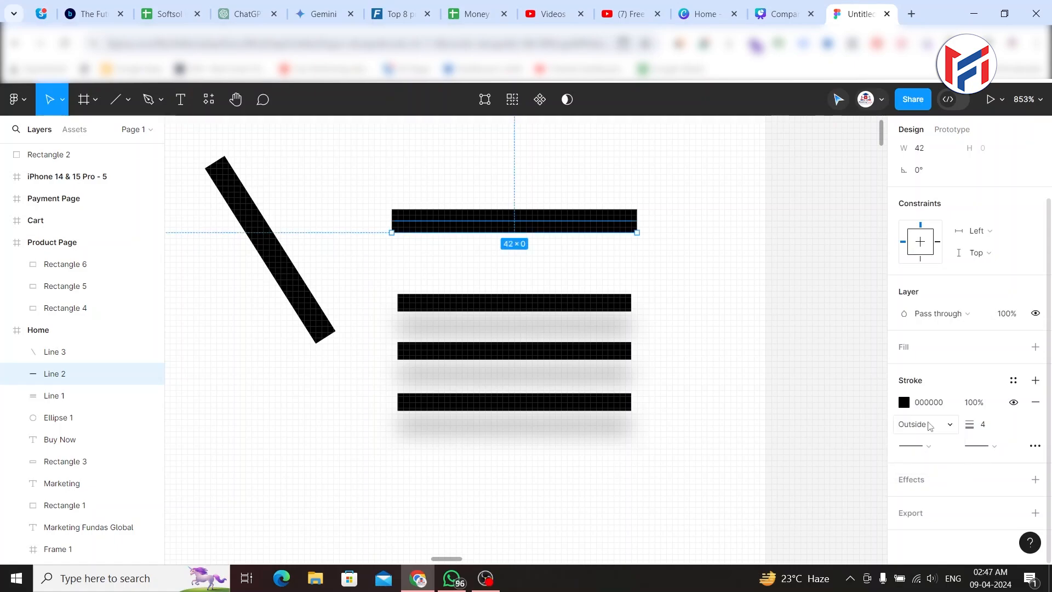
{"action": "left_click", "coordinate": [930, 426]}
{"action": "left_click", "coordinate": [930, 425]}
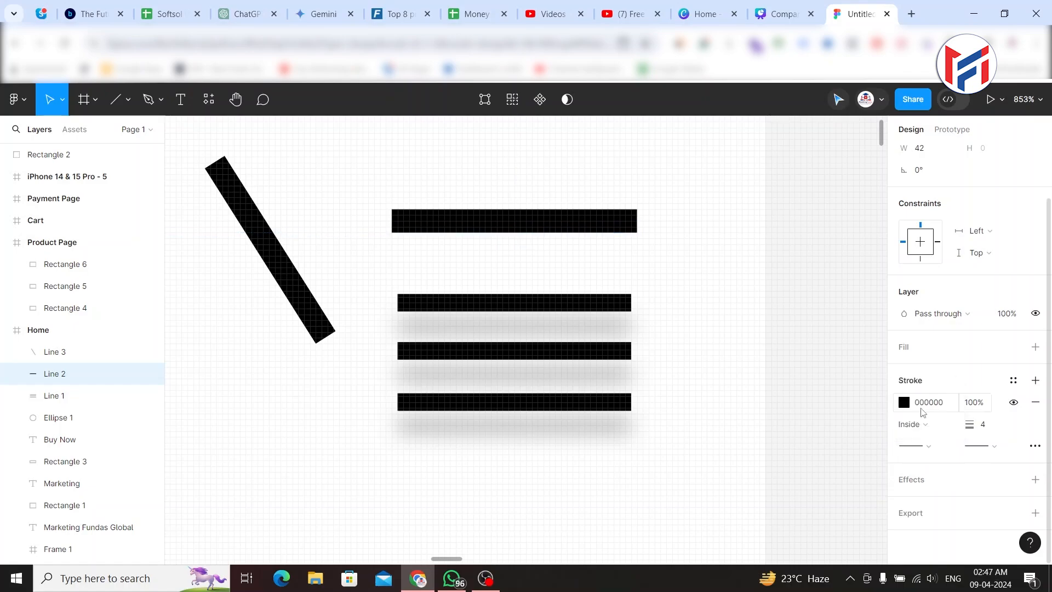
Look through the horizontal line's start point styles and advanced stroke options, trying another join type before restoring Miter
{"action": "left_click", "coordinate": [914, 448]}
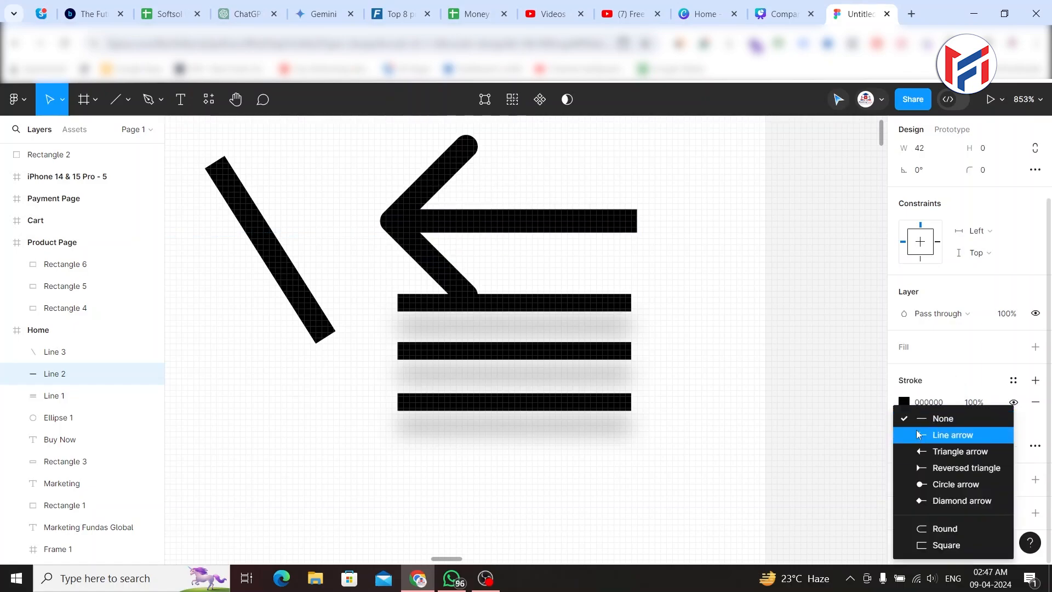
{"action": "left_click", "coordinate": [858, 432]}
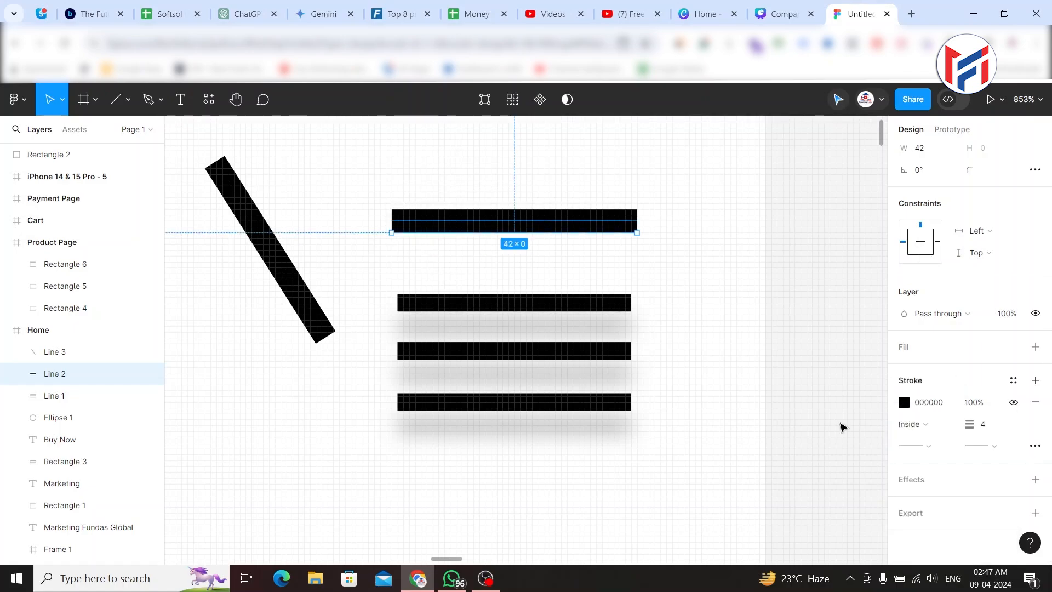
{"action": "left_click", "coordinate": [1035, 446]}
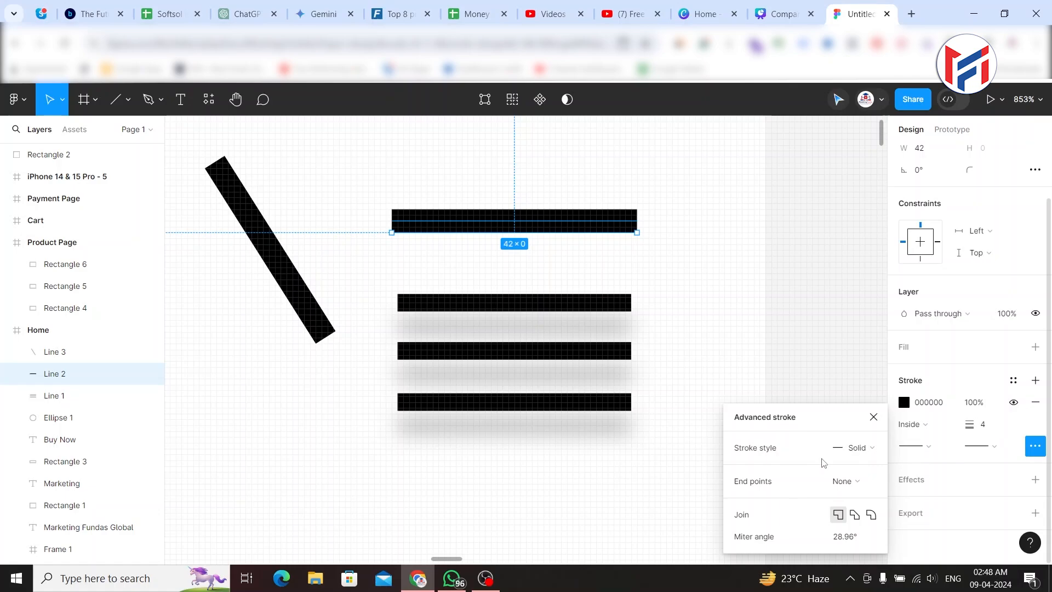
{"action": "left_click", "coordinate": [846, 451]}
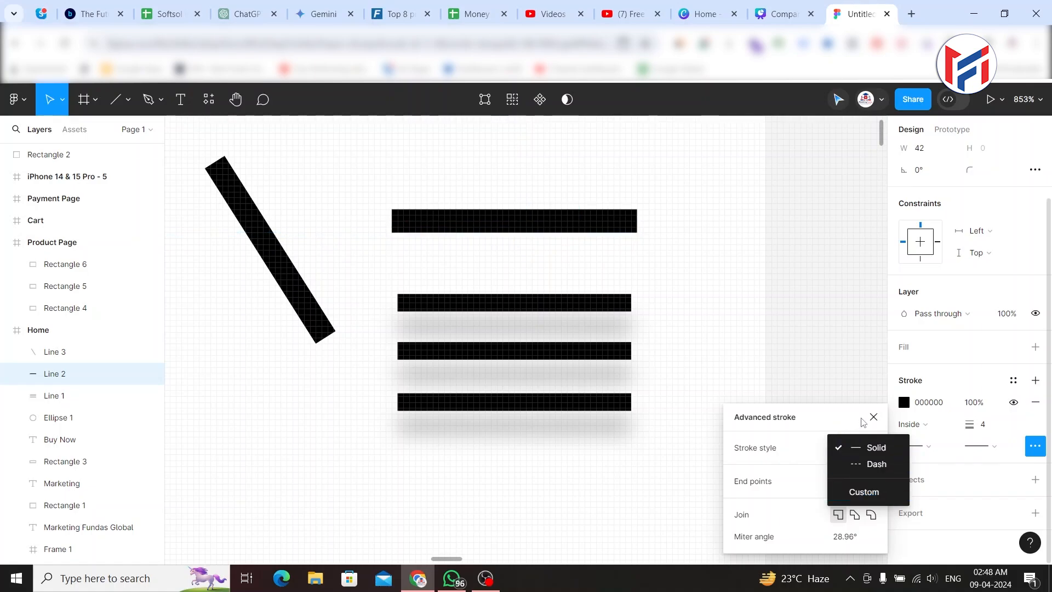
{"action": "left_click", "coordinate": [773, 461]}
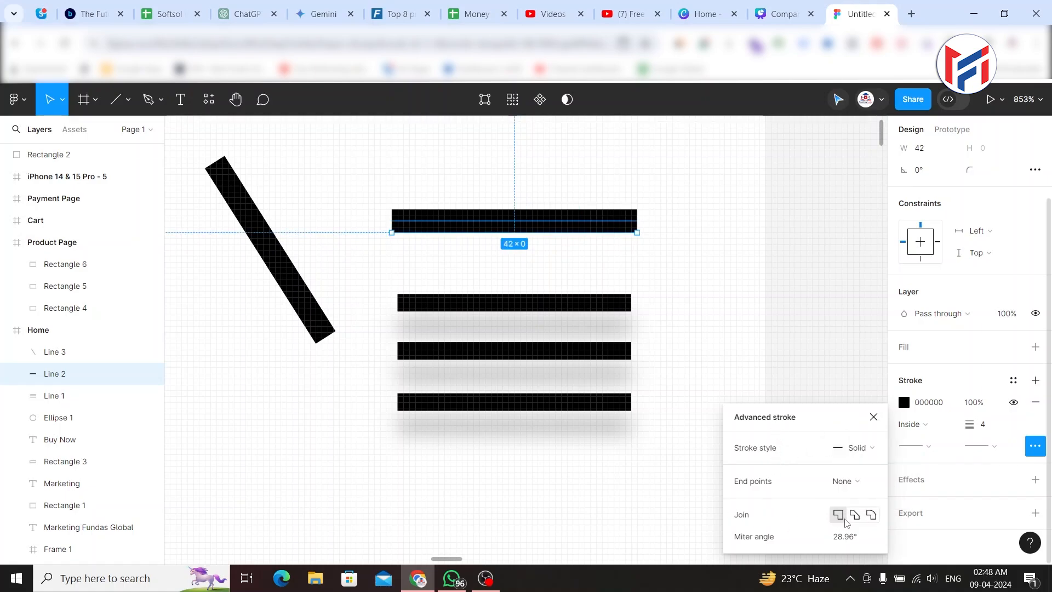
{"action": "left_click", "coordinate": [872, 515]}
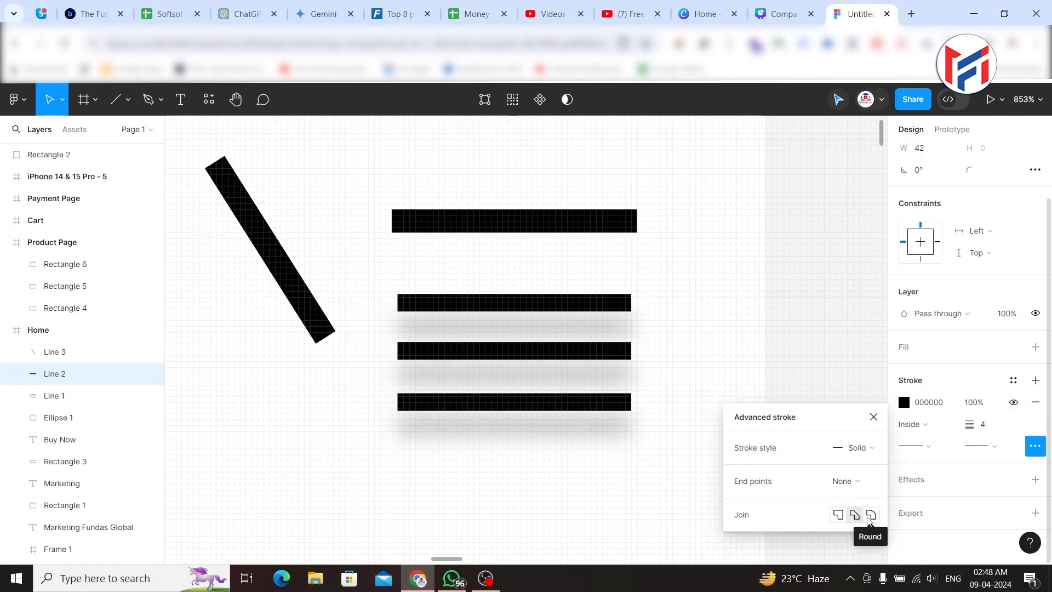
{"action": "left_click", "coordinate": [838, 515]}
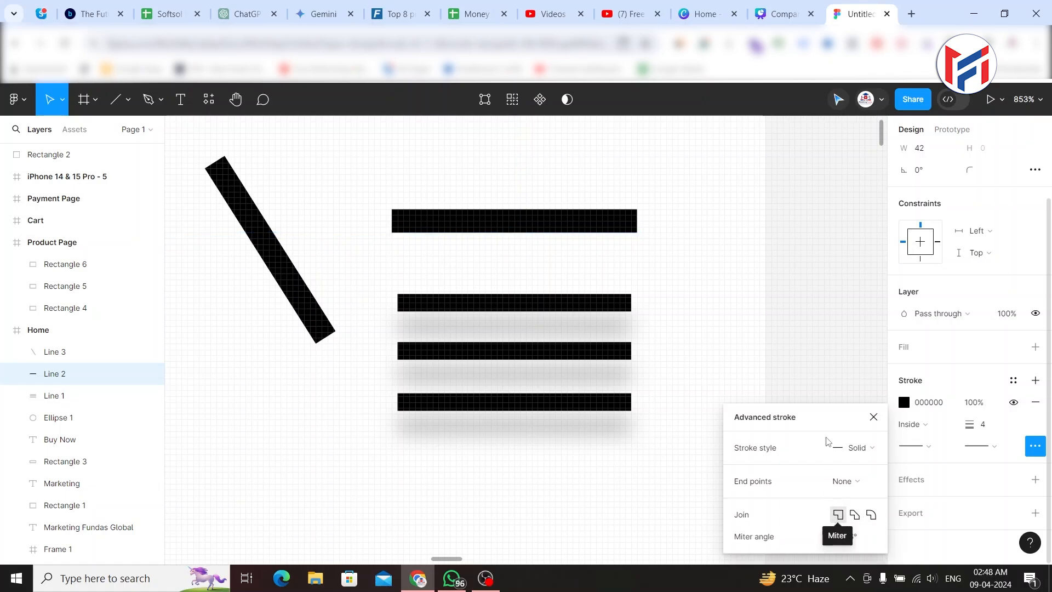
{"action": "left_click", "coordinate": [873, 418]}
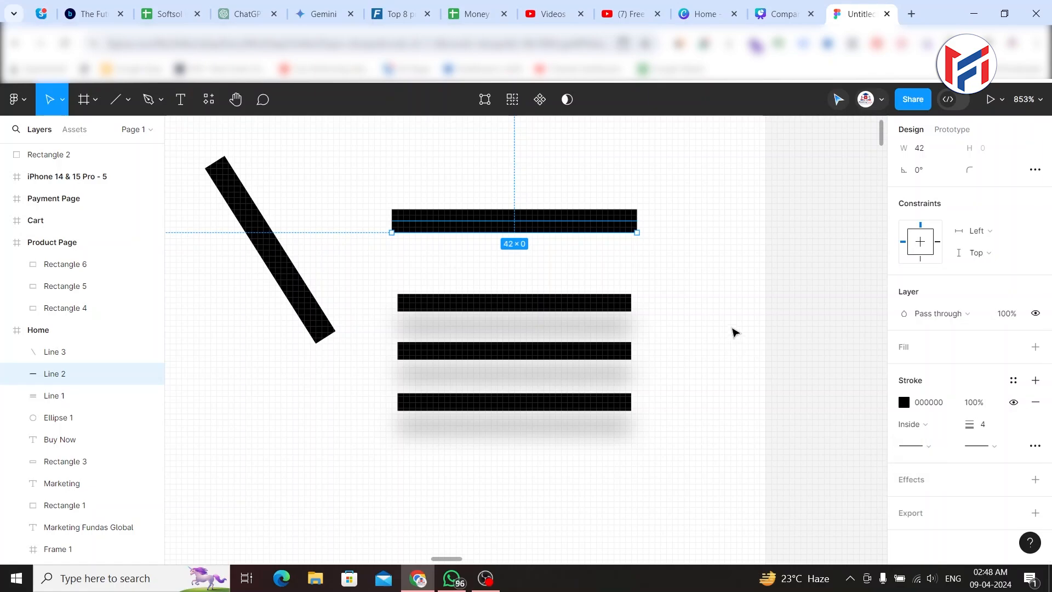
{"action": "left_click", "coordinate": [733, 329]}
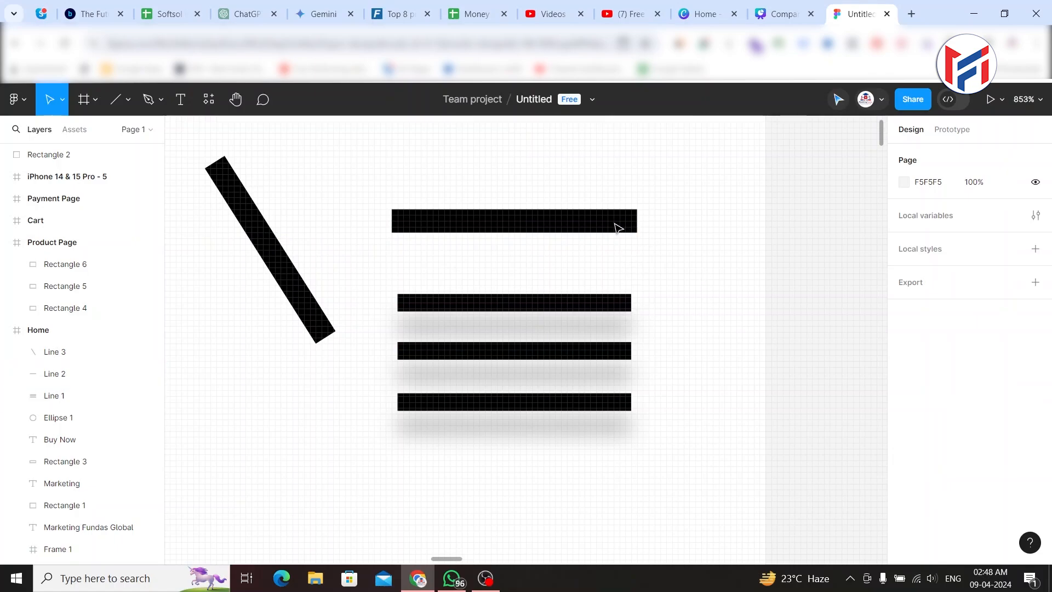
Give the horizontal line above the menu icon Round start and end points
{"action": "left_click", "coordinate": [612, 229]}
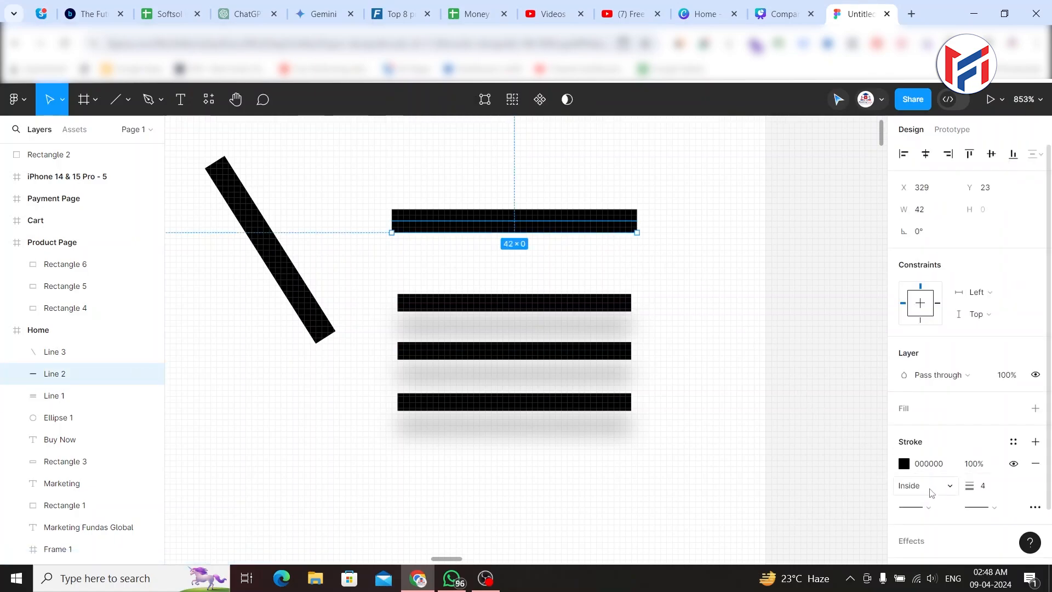
{"action": "scroll", "coordinate": [927, 509], "scroll_direction": "down", "scroll_amount": 1}
{"action": "left_click", "coordinate": [918, 447]}
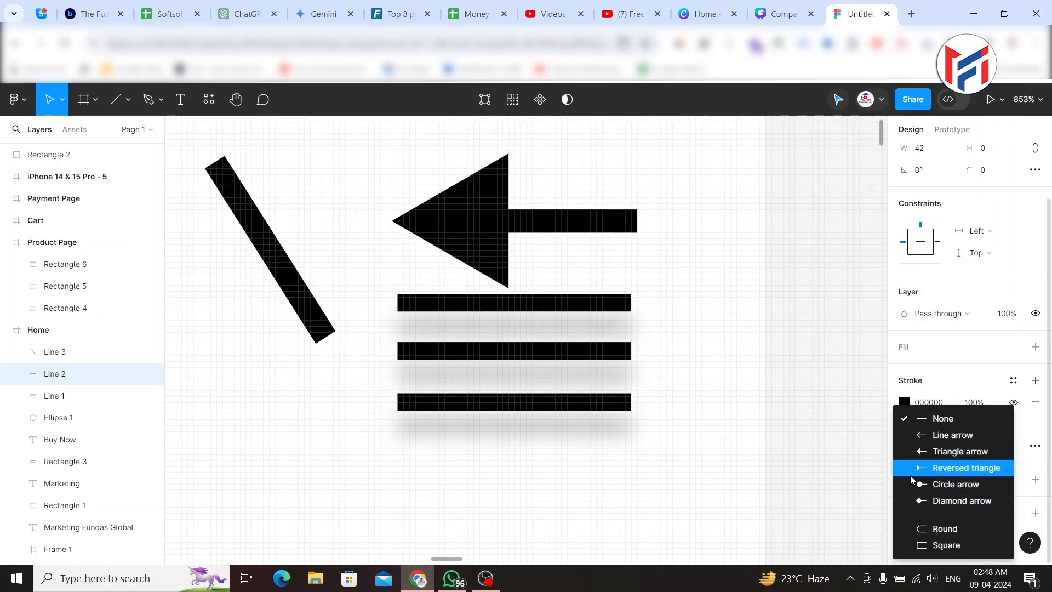
{"action": "left_click", "coordinate": [929, 528]}
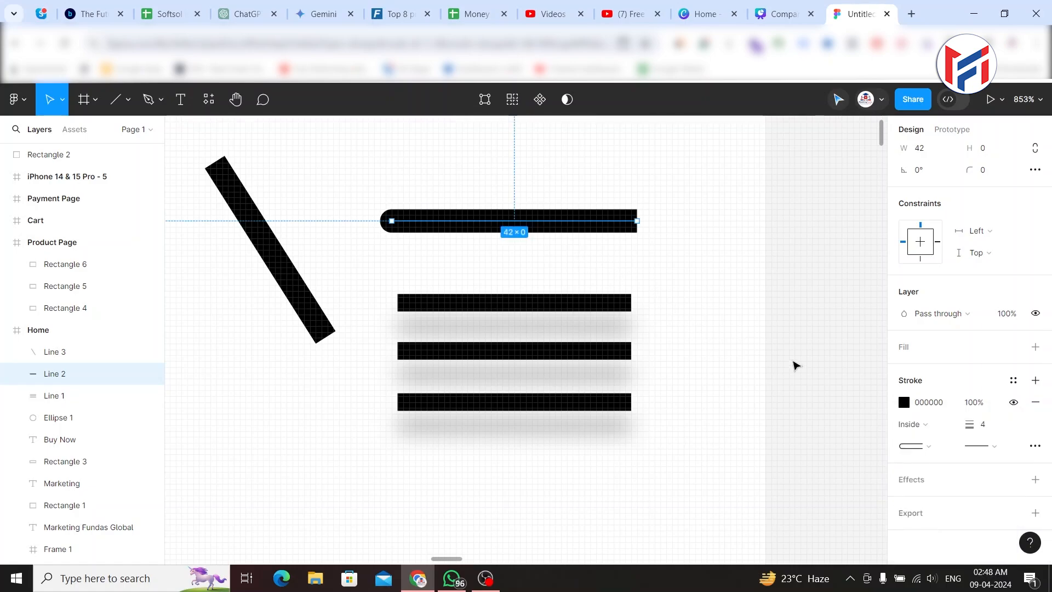
{"action": "left_click", "coordinate": [994, 448]}
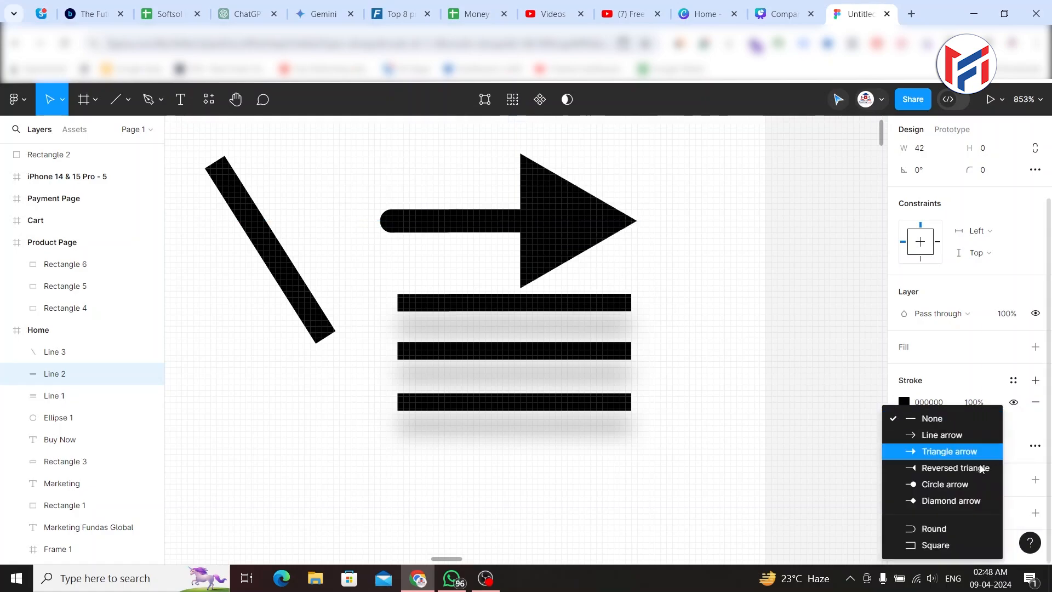
{"action": "left_click", "coordinate": [954, 527]}
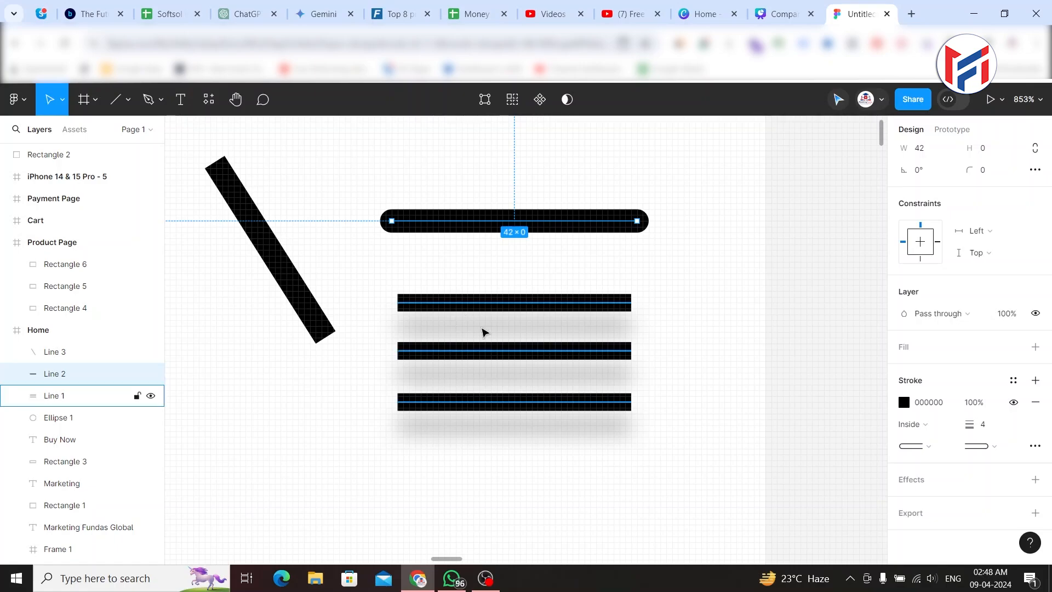
Look at the advanced stroke settings of the original three-line icon in the Home frame
{"action": "left_click_drag", "start_coordinate": [609, 457], "coordinate": [646, 278]}
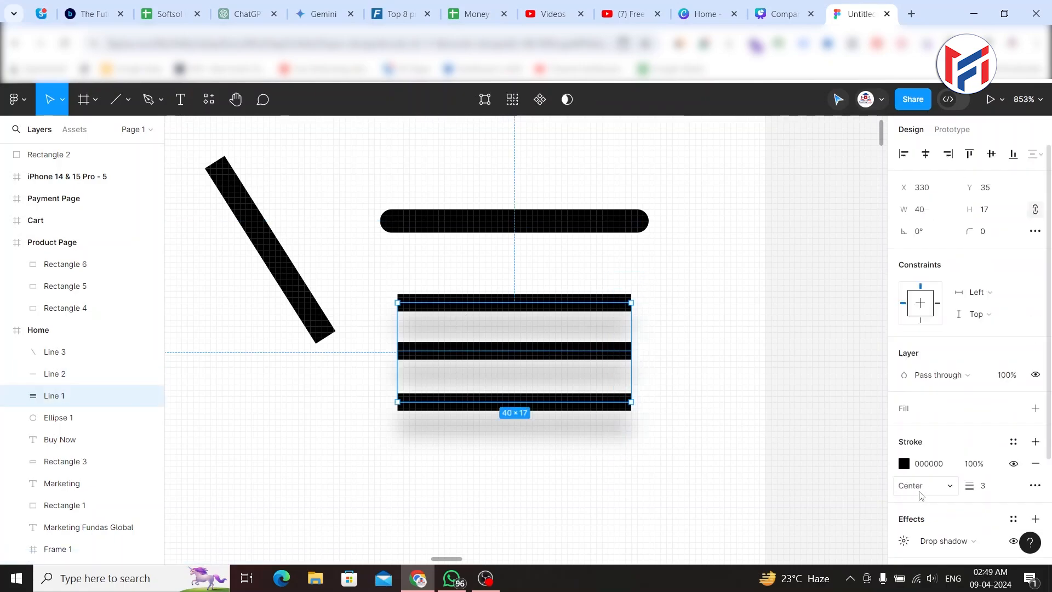
{"action": "scroll", "coordinate": [1014, 471], "scroll_direction": "down", "scroll_amount": 2}
{"action": "left_click", "coordinate": [1035, 417]}
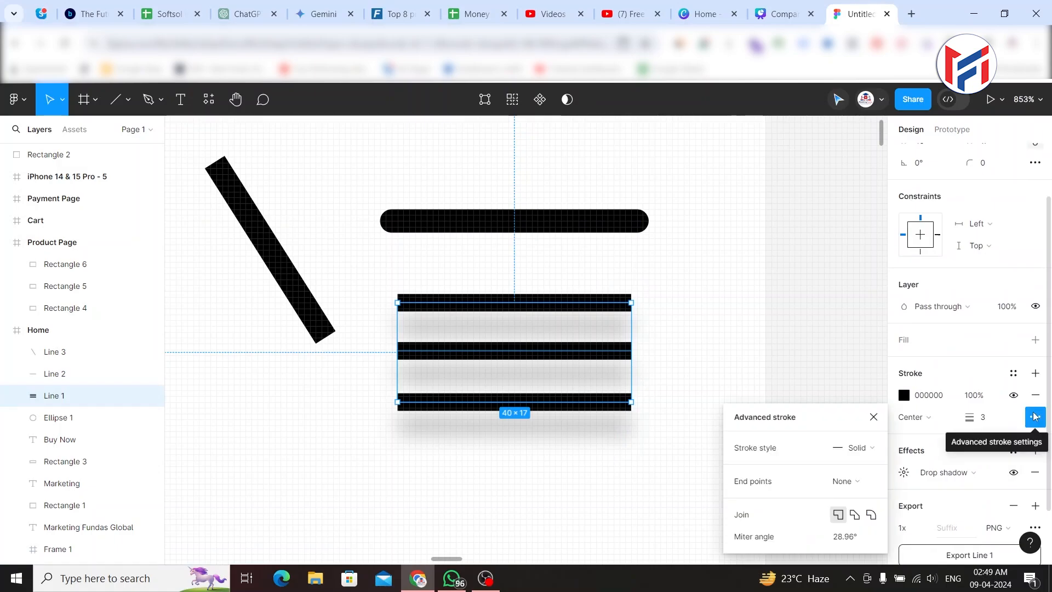
{"action": "left_click", "coordinate": [874, 417]}
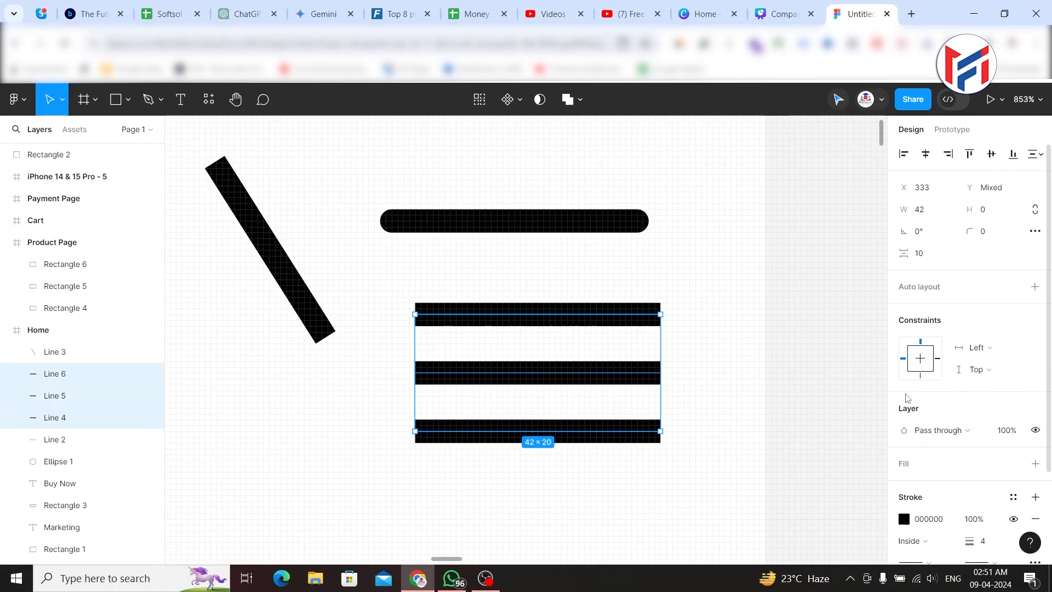
Try the Round start point on the three separate icon lines, switch it to Square and review the other styles
{"action": "scroll", "coordinate": [908, 398], "scroll_direction": "down", "scroll_amount": 3}
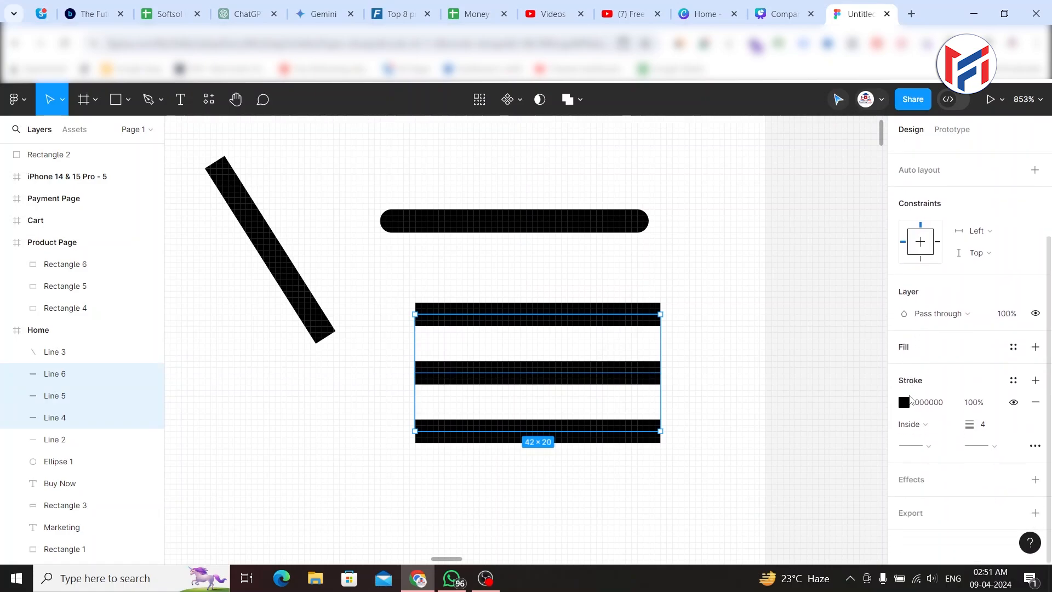
{"action": "left_click", "coordinate": [915, 446]}
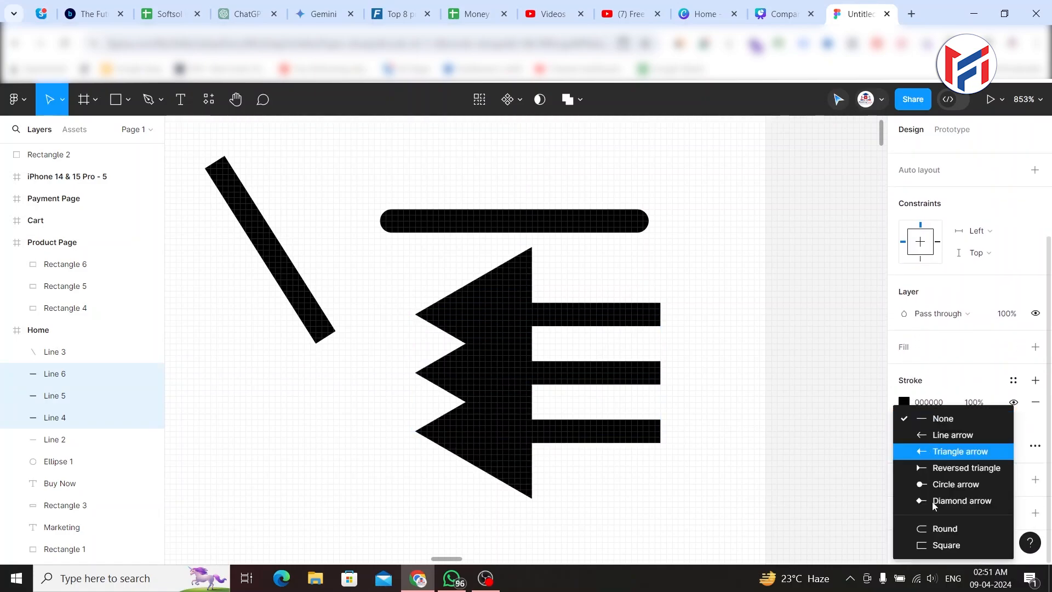
{"action": "left_click", "coordinate": [935, 529]}
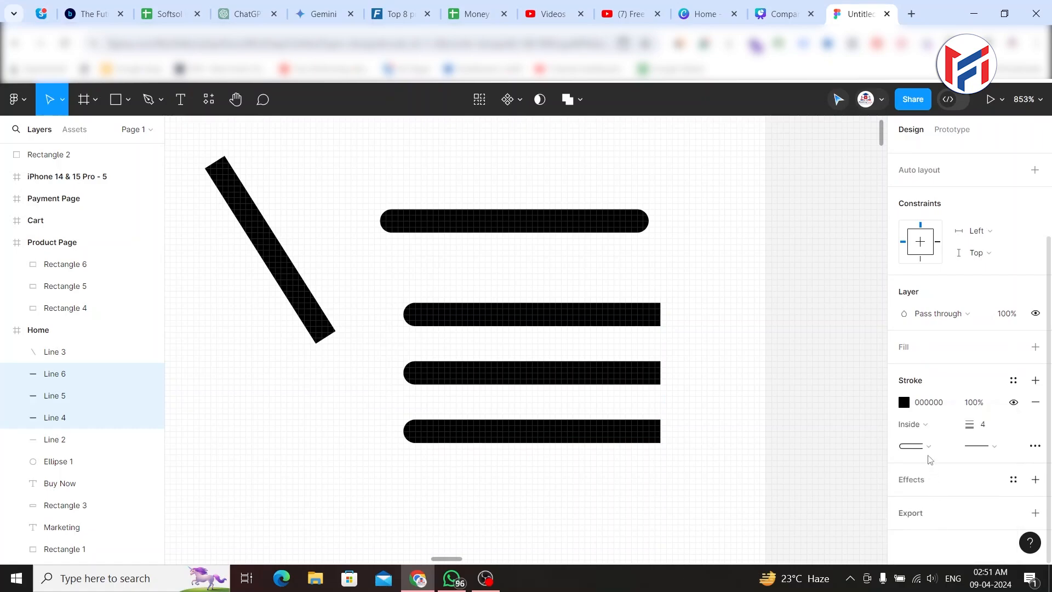
{"action": "left_click", "coordinate": [934, 446]}
{"action": "left_click", "coordinate": [930, 465]}
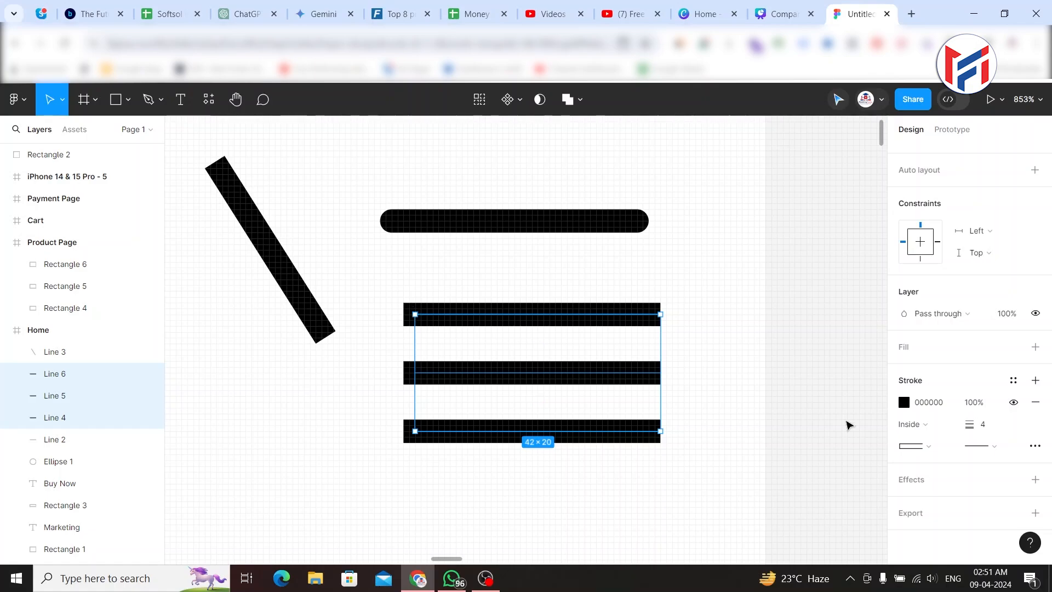
{"action": "left_click", "coordinate": [923, 446]}
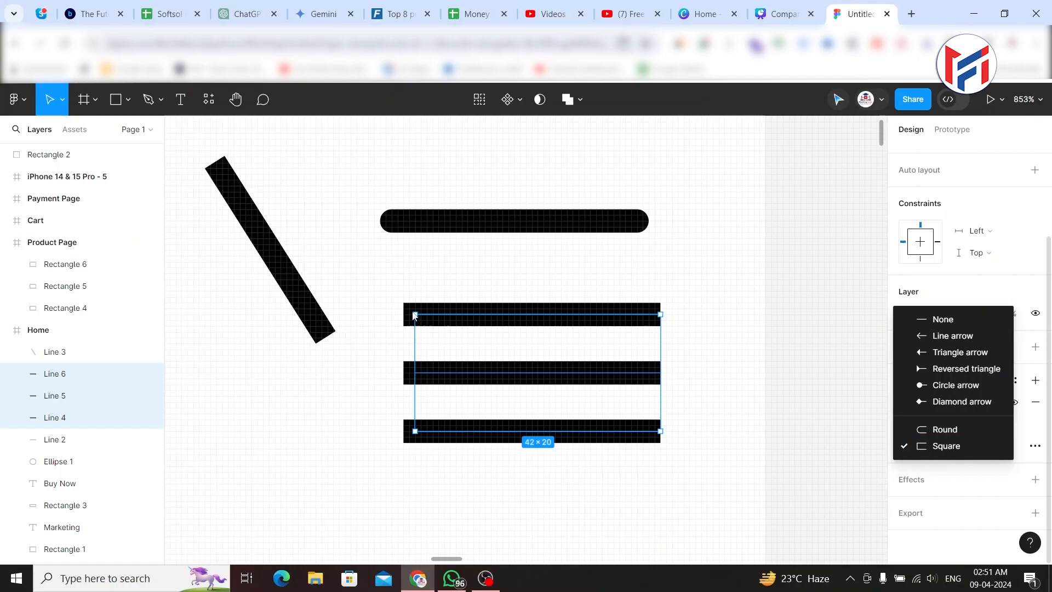
{"action": "left_click", "coordinate": [459, 243]}
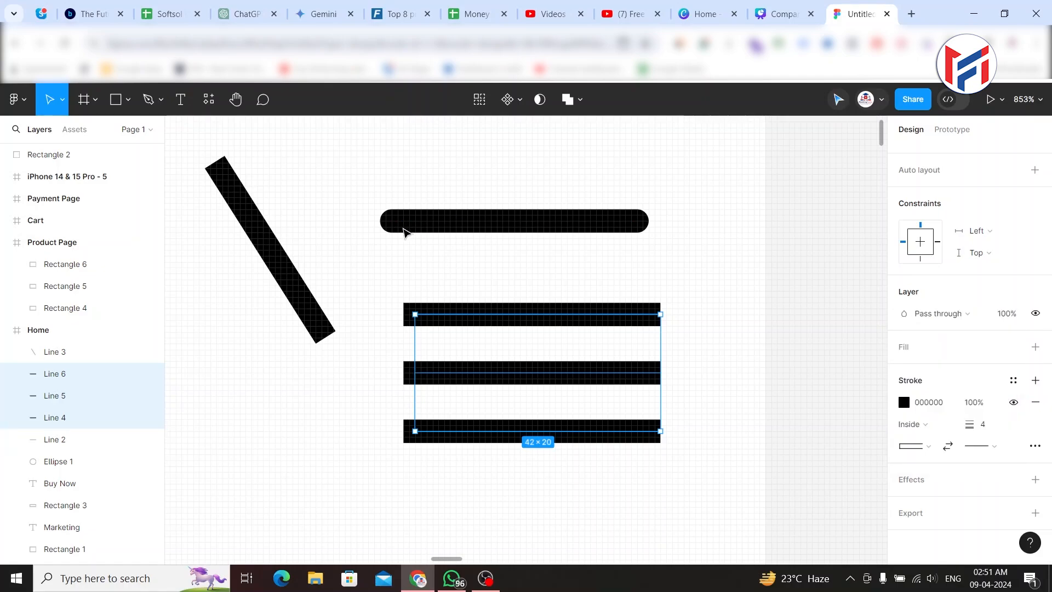
Set both the start and end points of the three stacked icon lines to Round
{"action": "left_click", "coordinate": [394, 224]}
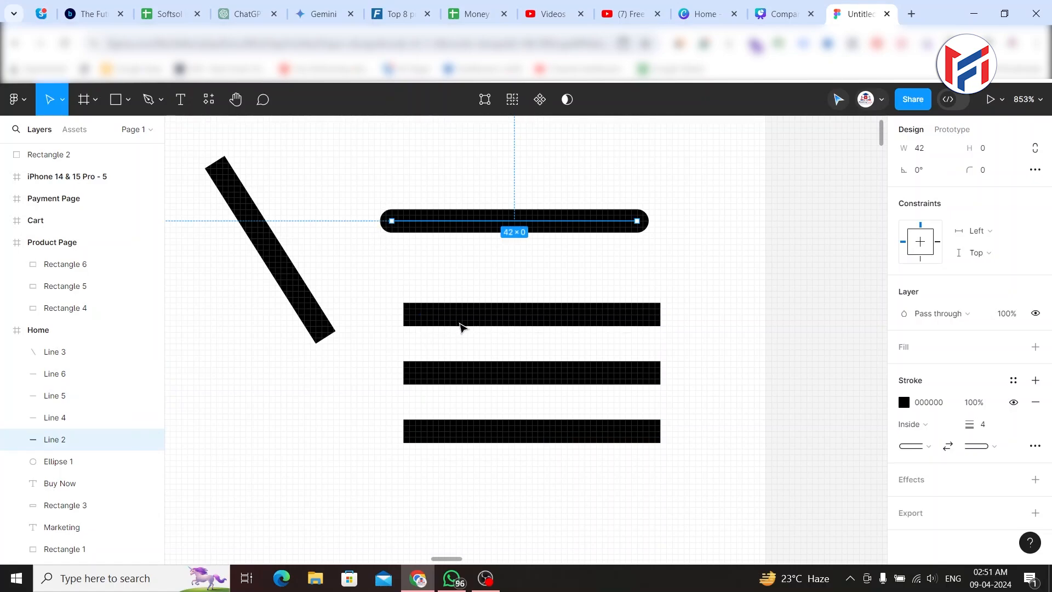
{"action": "left_click", "coordinate": [460, 329]}
{"action": "mouse_move", "coordinate": [661, 482]}
{"action": "left_mouse_down"}
{"action": "mouse_move", "coordinate": [641, 343]}
{"action": "mouse_move", "coordinate": [616, 306]}
{"action": "left_mouse_up"}
{"action": "scroll", "coordinate": [926, 475], "scroll_direction": "down", "scroll_amount": 2}
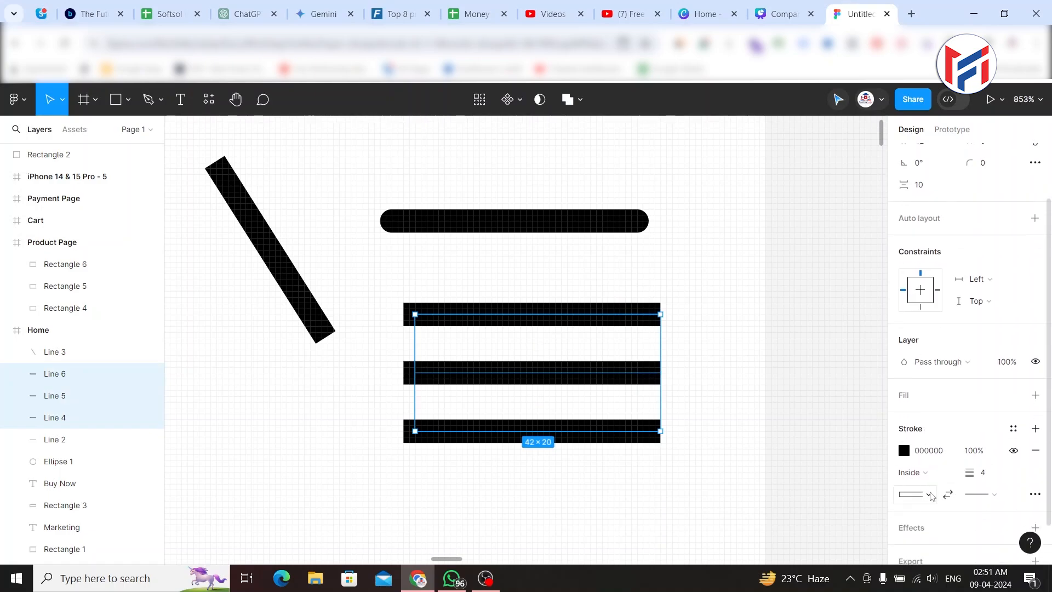
{"action": "left_click", "coordinate": [930, 496]}
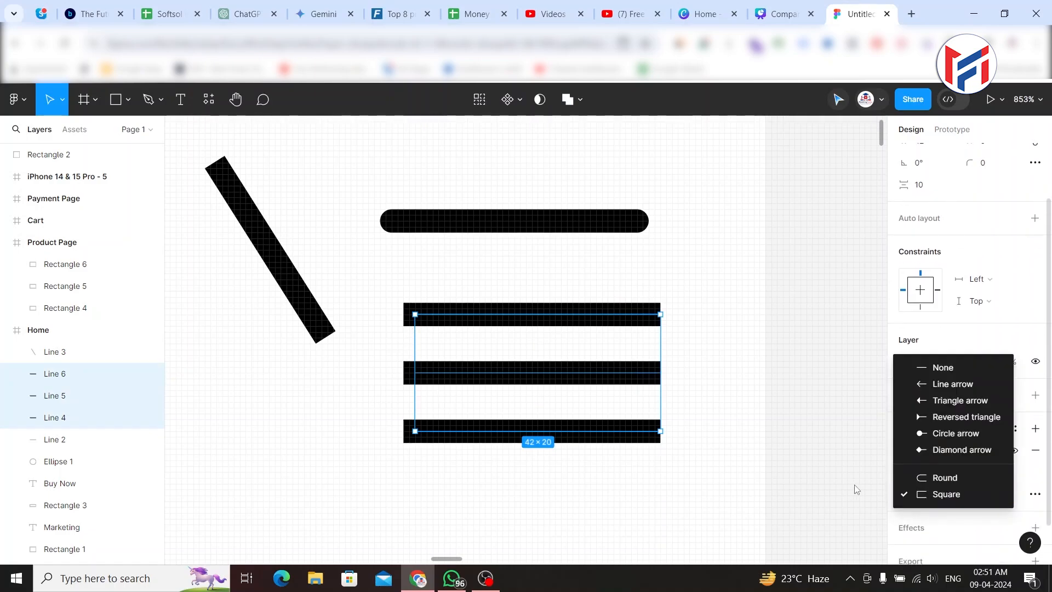
{"action": "left_click", "coordinate": [942, 478]}
{"action": "left_click", "coordinate": [981, 494]}
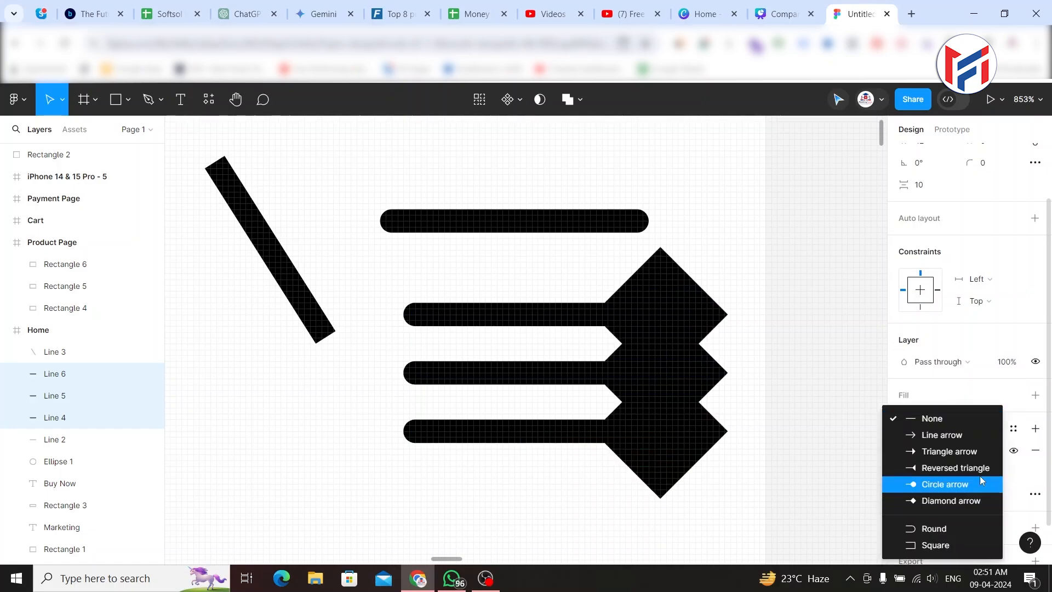
{"action": "left_click", "coordinate": [934, 529]}
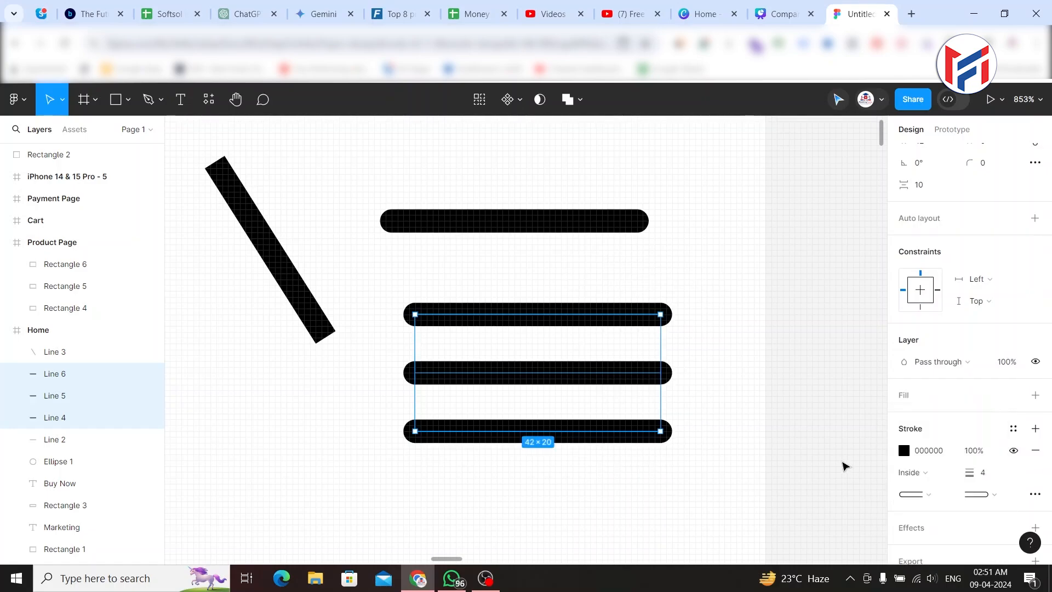
{"action": "left_click", "coordinate": [843, 462]}
Delete the extra horizontal line above the icon and the diagonal line beside it
{"action": "left_click", "coordinate": [583, 224]}
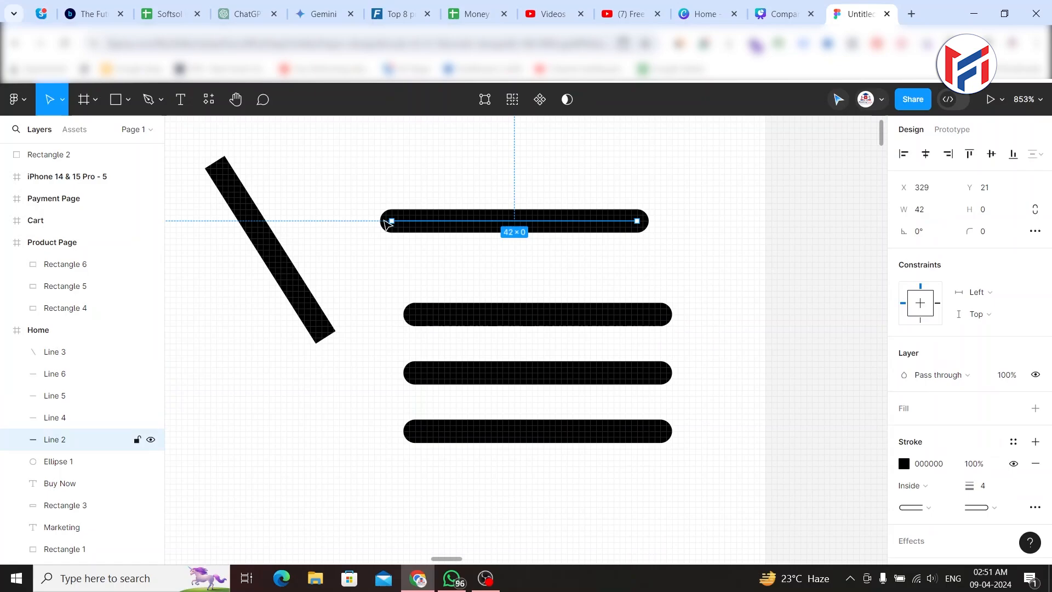
{"action": "key", "text": "Delete"}
{"action": "left_click", "coordinate": [282, 251]}
{"action": "key", "text": "Delete"}
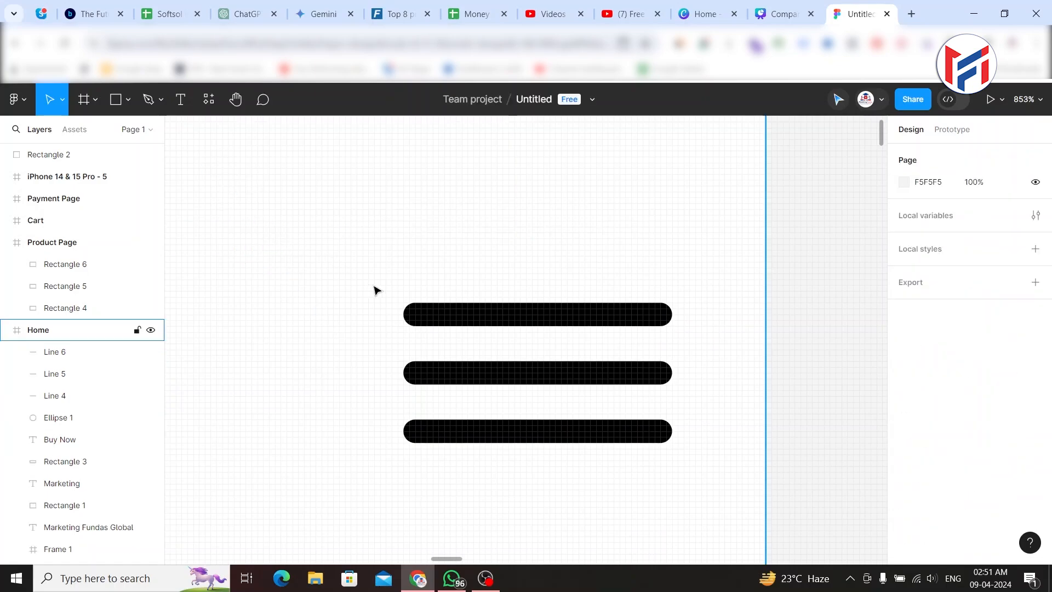
Examine the rounded menu icon within the whole Home frame and review the list of available shape tools
{"action": "scroll", "coordinate": [376, 290], "scroll_direction": "down", "scroll_amount": 6}
{"action": "scroll", "coordinate": [376, 290], "scroll_direction": "down", "scroll_amount": 8}
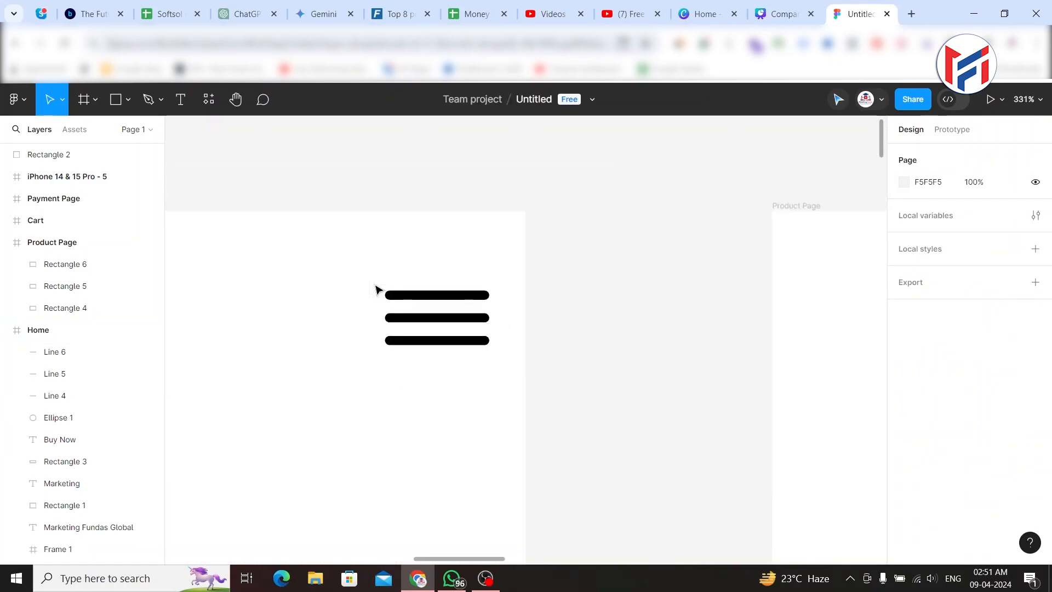
{"action": "scroll", "coordinate": [458, 378], "scroll_direction": "down", "scroll_amount": 4}
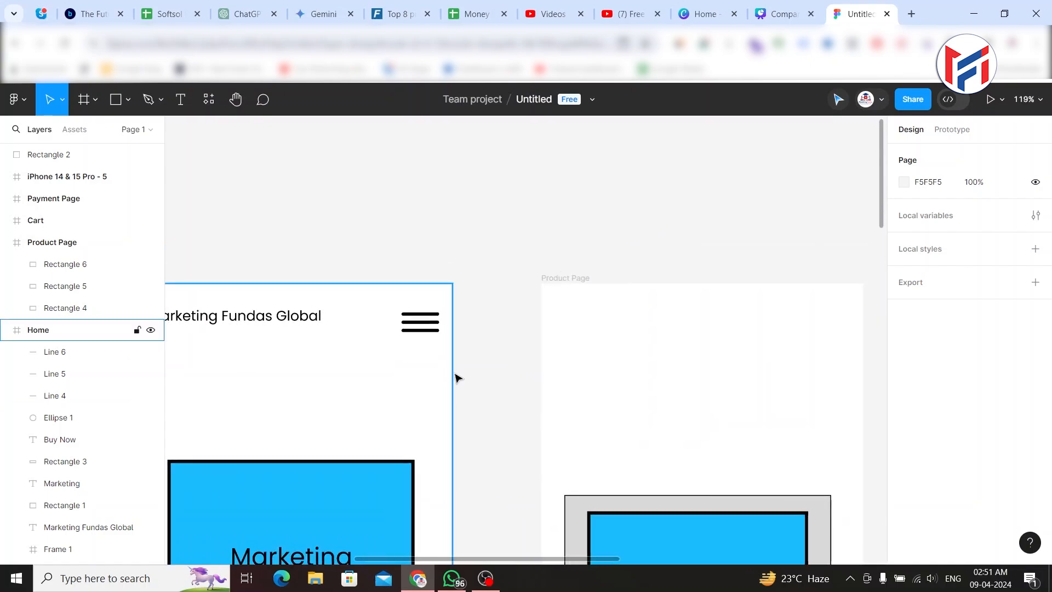
{"action": "left_click_drag", "start_coordinate": [462, 430], "coordinate": [665, 291]}
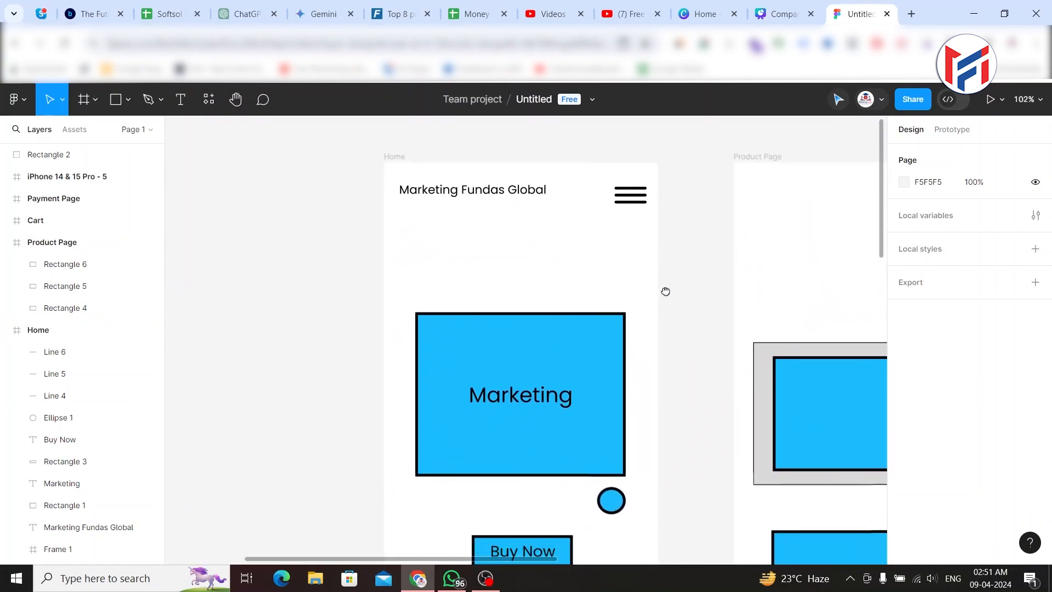
{"action": "scroll", "coordinate": [702, 335], "scroll_direction": "down", "scroll_amount": 3}
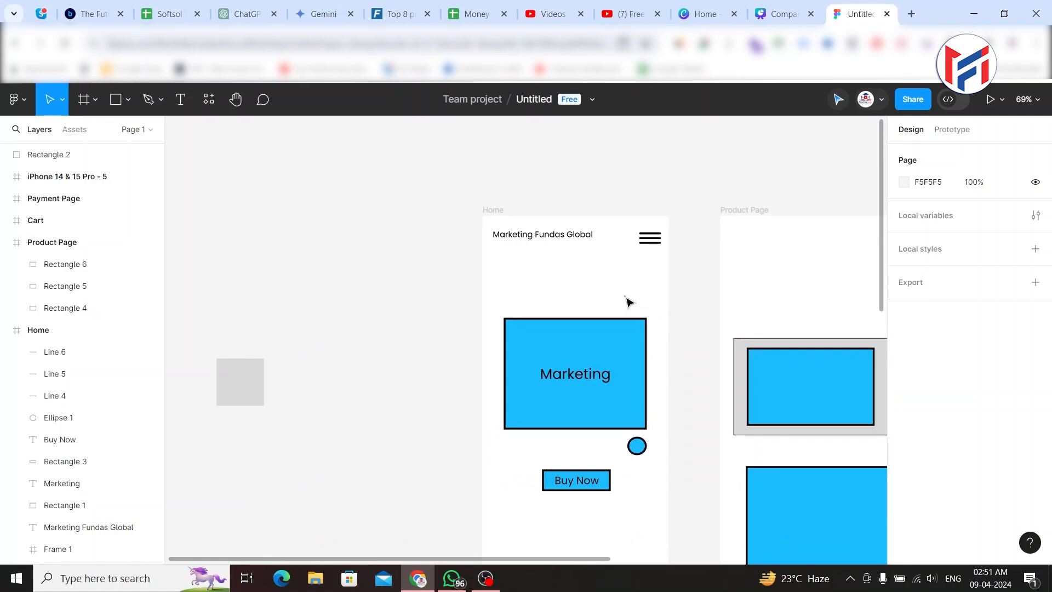
{"action": "left_click_drag", "start_coordinate": [681, 315], "coordinate": [635, 240]}
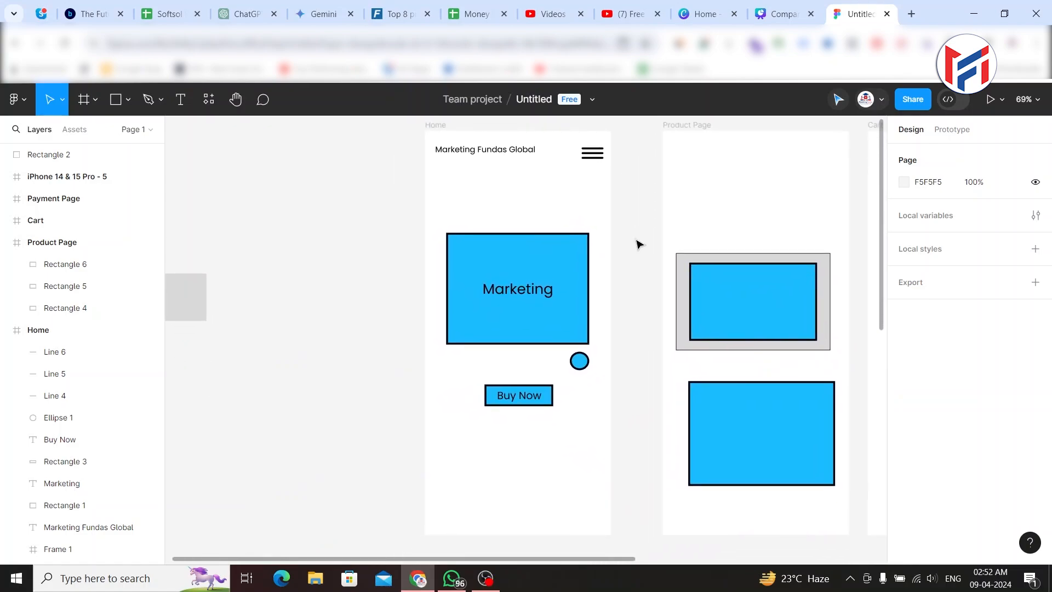
{"action": "left_click", "coordinate": [129, 100]}
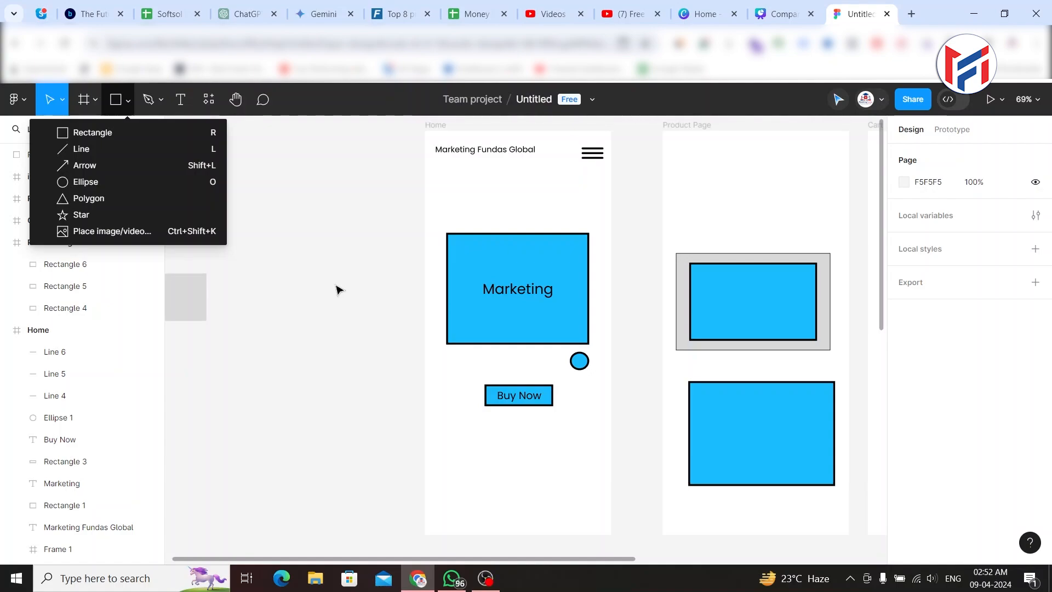
{"action": "left_click", "coordinate": [399, 395]}
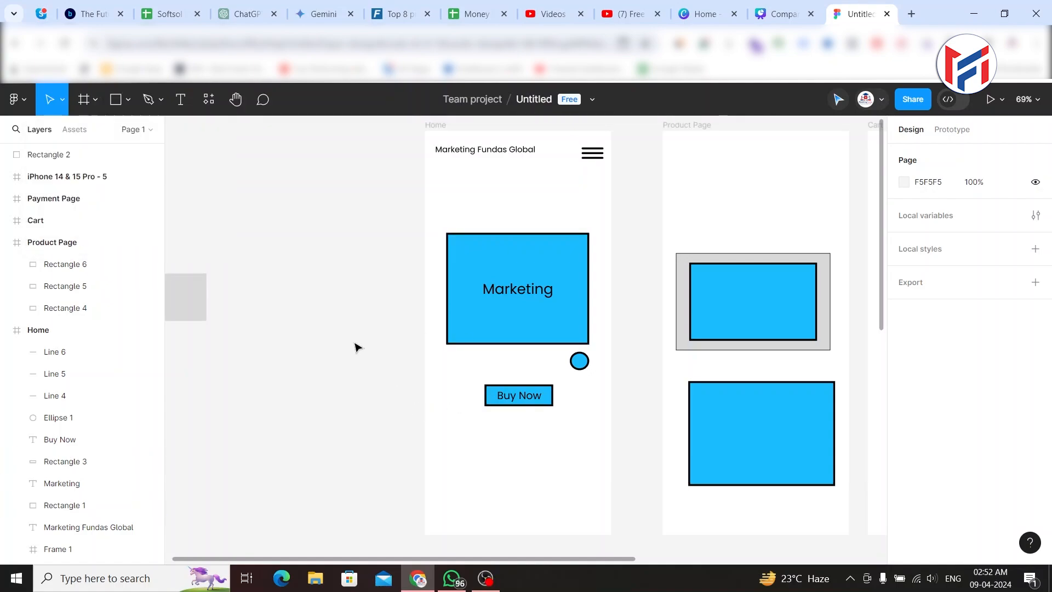